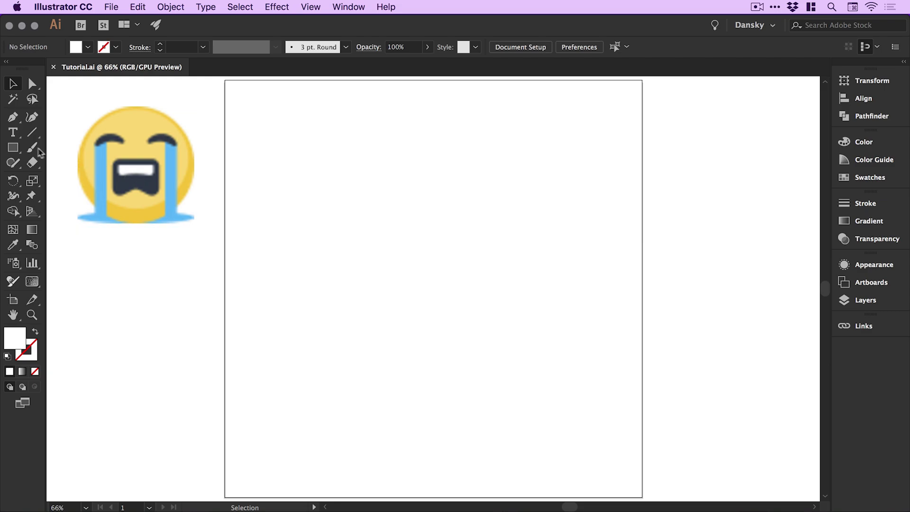
Draw a circle in the middle of the artboard with the Ellipse tool.
{"action": "left_click_drag", "start_coordinate": [13, 147], "coordinate": [66, 178]}
{"action": "left_click_drag", "start_coordinate": [318, 152], "coordinate": [563, 396]}
{"action": "left_click", "coordinate": [13, 83]}
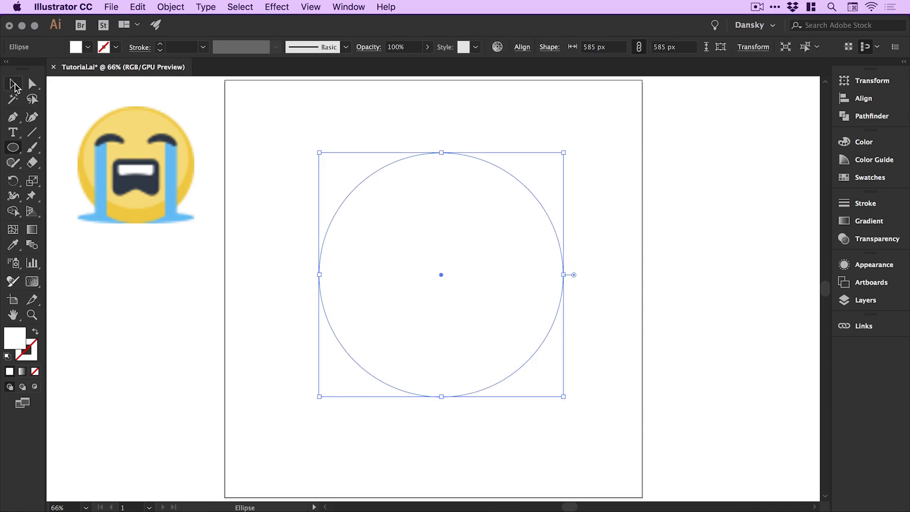
{"action": "left_click", "coordinate": [869, 179]}
{"action": "left_click", "coordinate": [868, 178]}
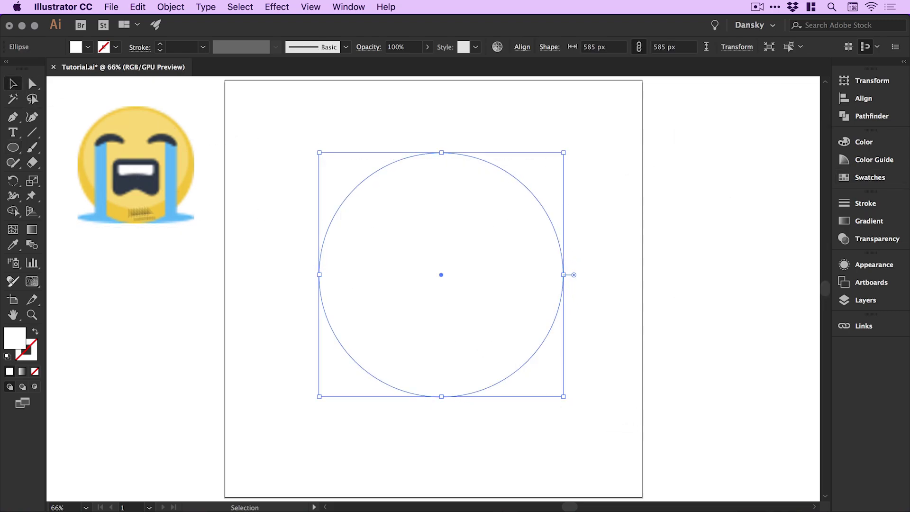
Fill the circle with the reference emoji's yellow and enlarge it to 648 px.
{"action": "left_click", "coordinate": [11, 247]}
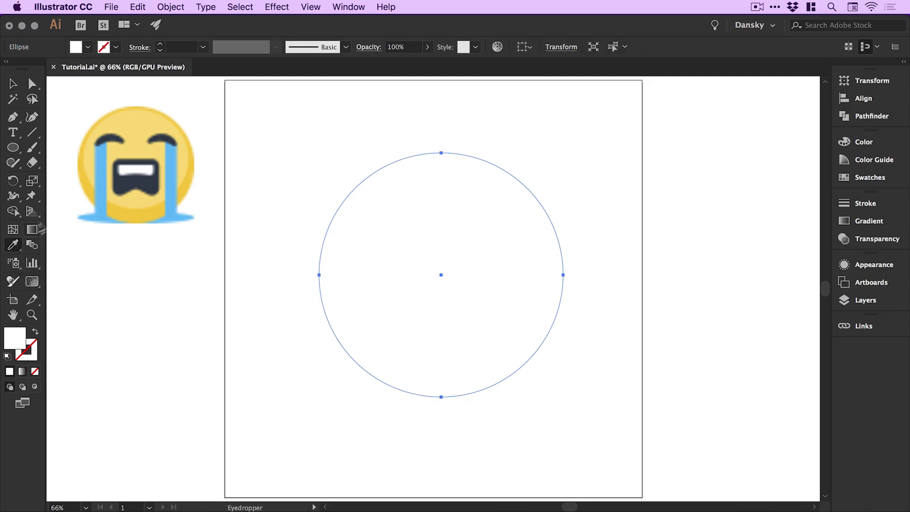
{"action": "left_click", "coordinate": [139, 210]}
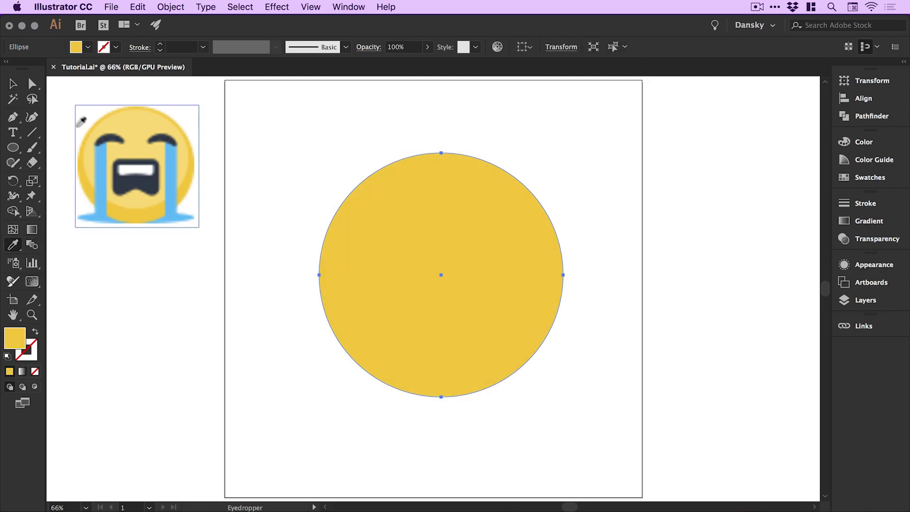
{"action": "left_click", "coordinate": [13, 83]}
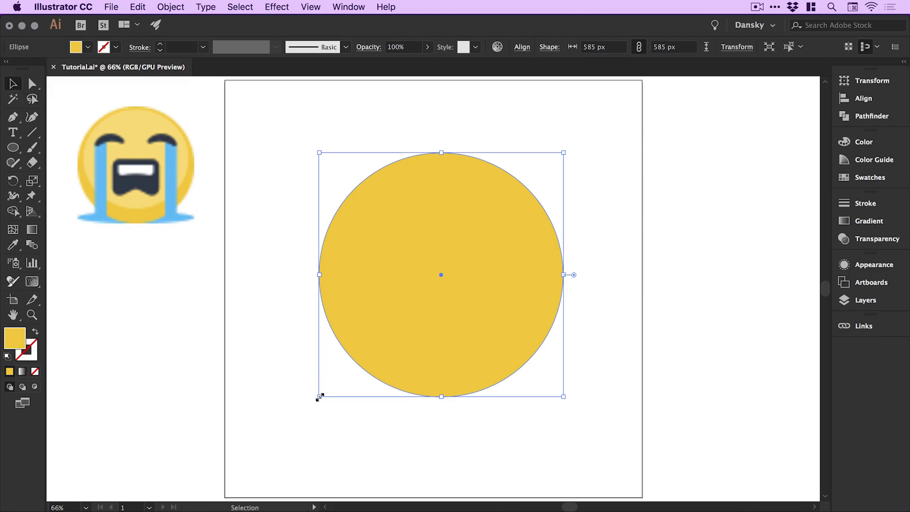
{"action": "left_click_drag", "start_coordinate": [320, 397], "coordinate": [292, 423]}
{"action": "left_click_drag", "start_coordinate": [462, 259], "coordinate": [470, 255]}
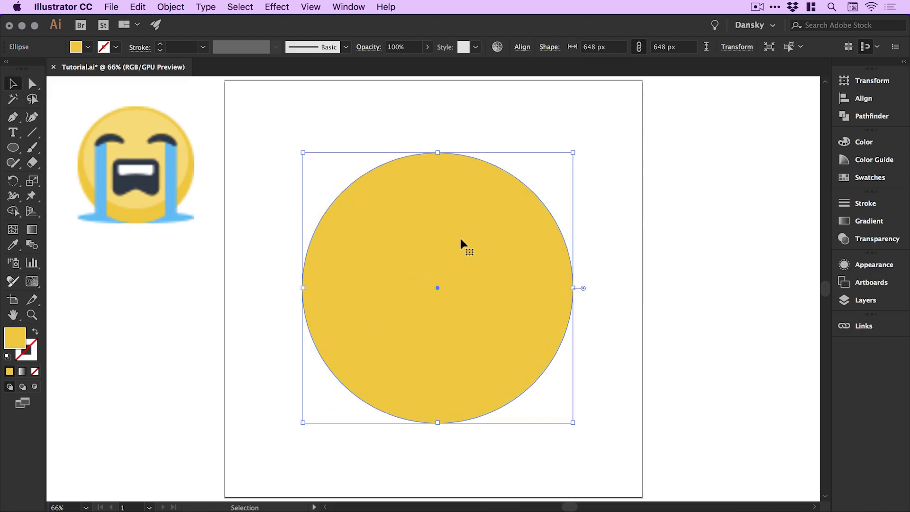
{"action": "left_click", "coordinate": [311, 7]}
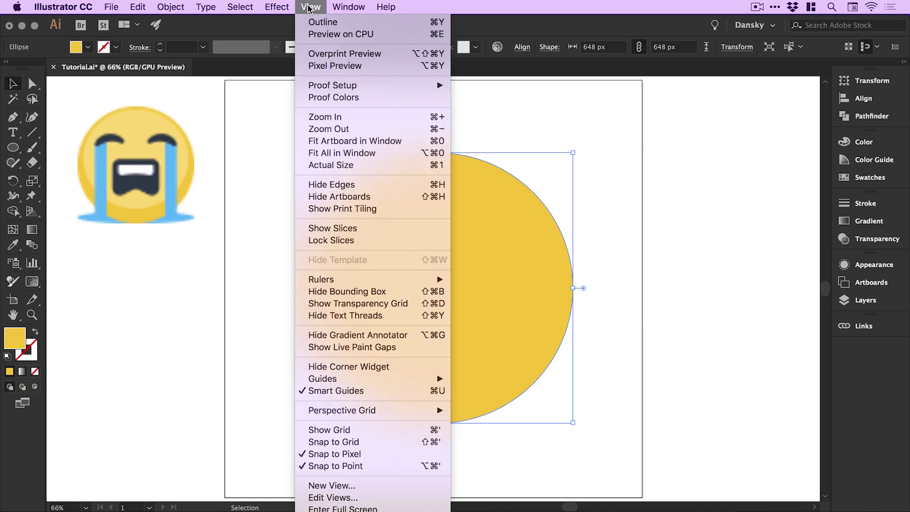
{"action": "left_click", "coordinate": [349, 453]}
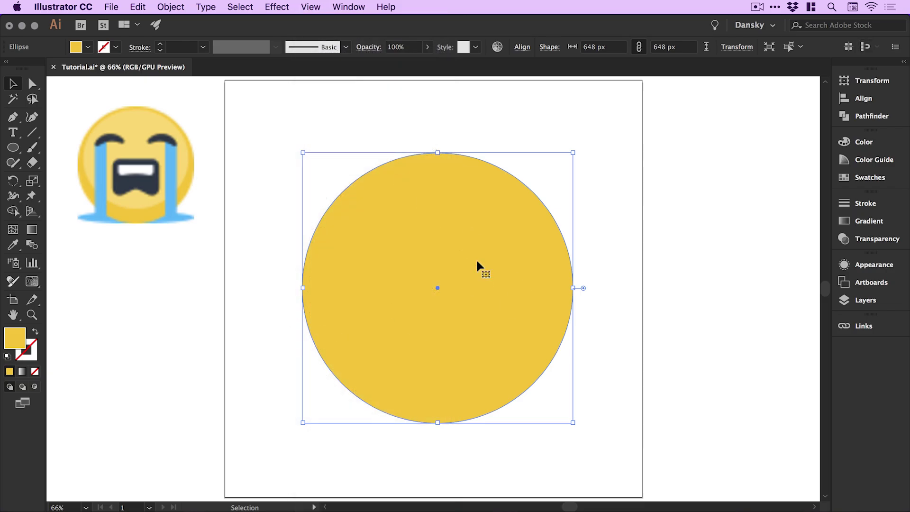
Paste a copy of the circle in place, recolour it FFD773, shrink it and shift it up.
{"action": "left_click", "coordinate": [137, 7]}
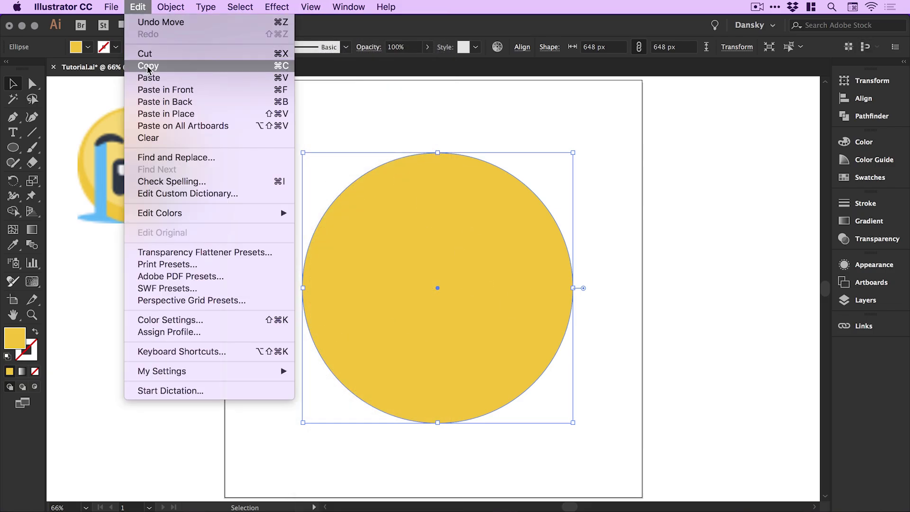
{"action": "left_click", "coordinate": [152, 65]}
{"action": "left_click", "coordinate": [139, 7]}
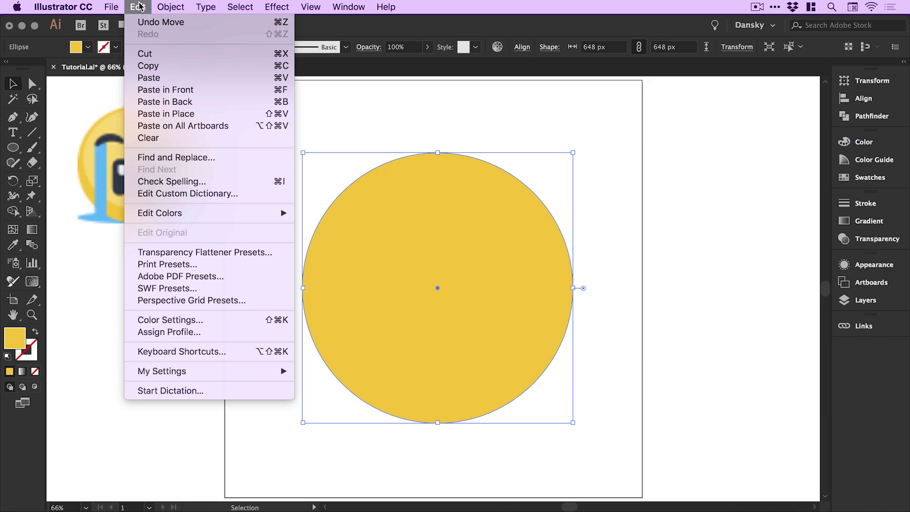
{"action": "left_click", "coordinate": [165, 115]}
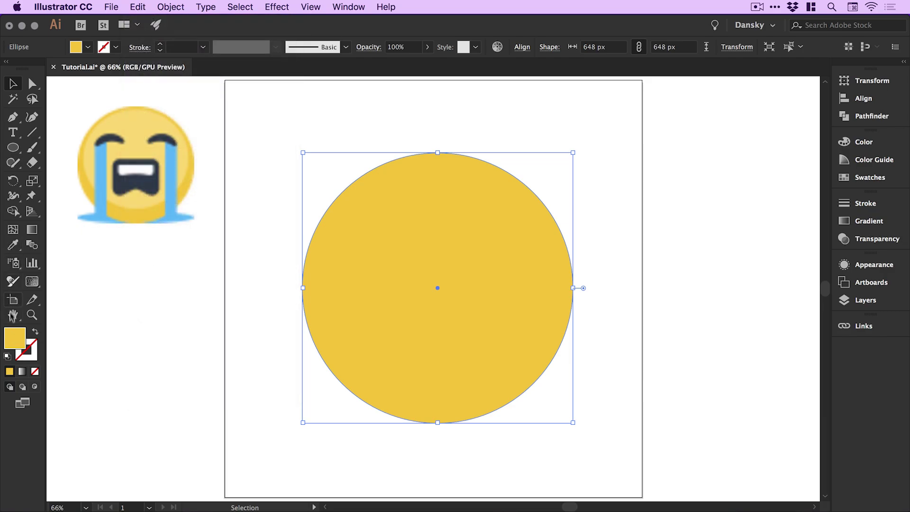
{"action": "double_click", "coordinate": [16, 340]}
{"action": "left_click_drag", "start_coordinate": [586, 261], "coordinate": [549, 251]}
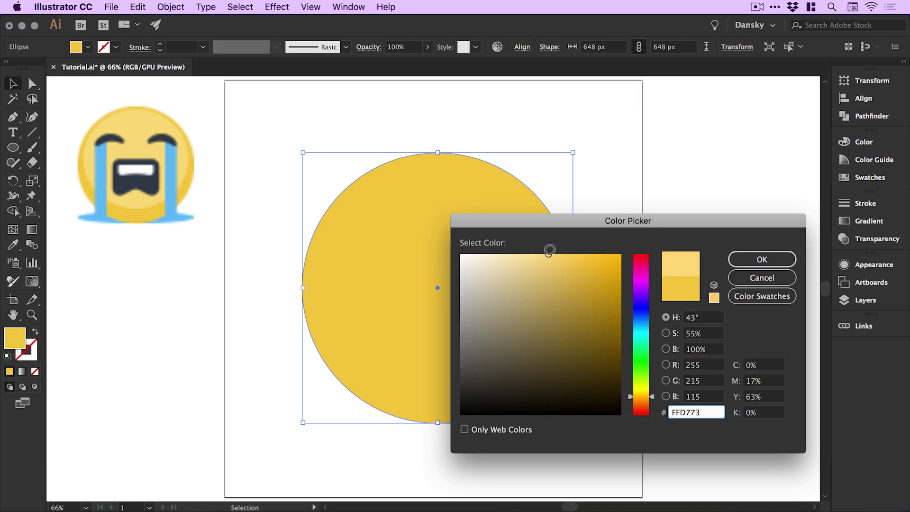
{"action": "left_click", "coordinate": [759, 260]}
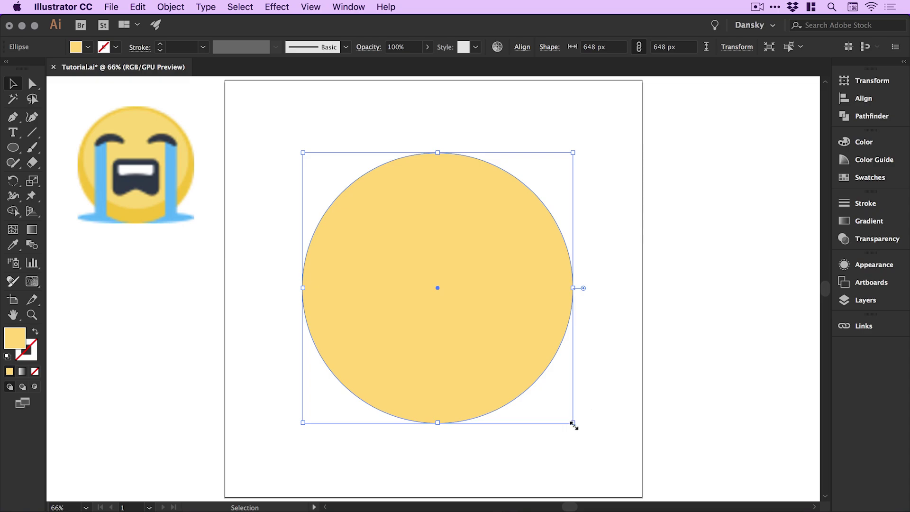
{"action": "left_click_drag", "start_coordinate": [573, 423], "coordinate": [555, 401]}
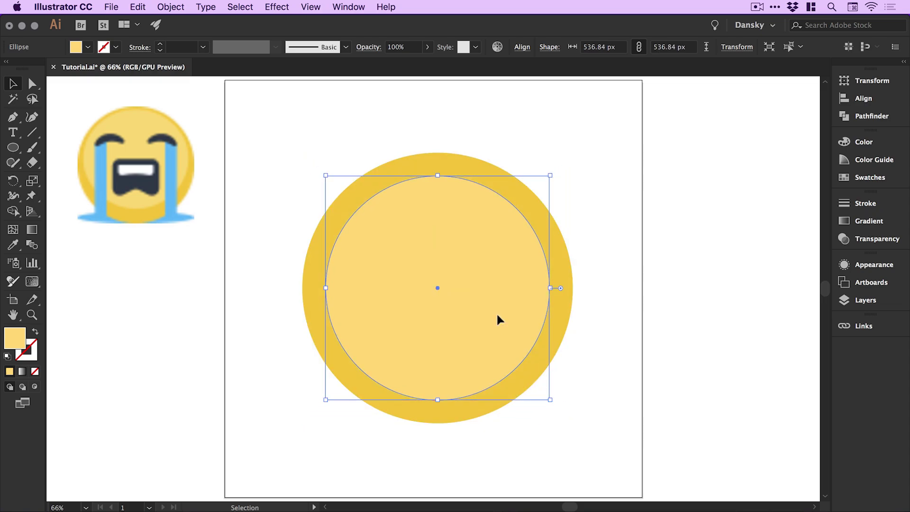
{"action": "left_click_drag", "start_coordinate": [496, 312], "coordinate": [493, 295]}
Recolour the outer face circle to the slightly lighter yellow F7C548.
{"action": "left_click", "coordinate": [644, 217]}
{"action": "left_click", "coordinate": [519, 386]}
{"action": "double_click", "coordinate": [14, 338]}
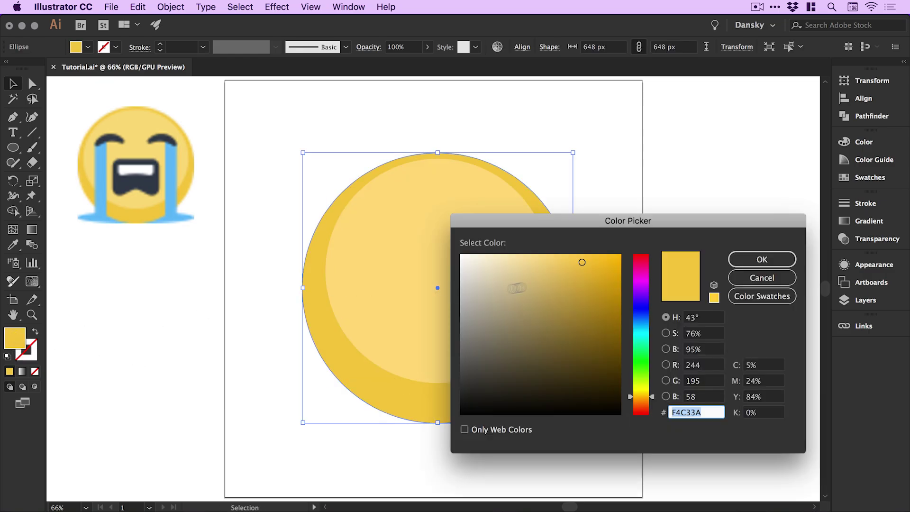
{"action": "left_click_drag", "start_coordinate": [582, 262], "coordinate": [572, 257]}
{"action": "left_click", "coordinate": [762, 260]}
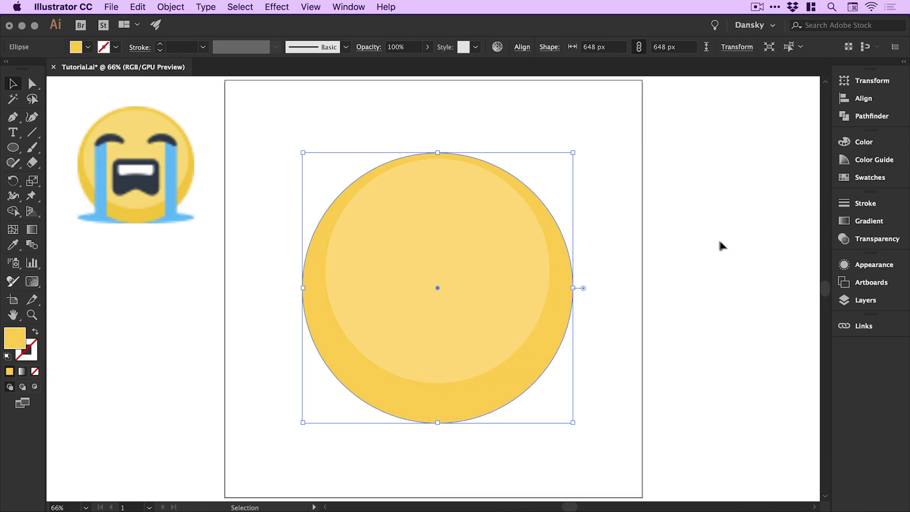
{"action": "left_click", "coordinate": [683, 207]}
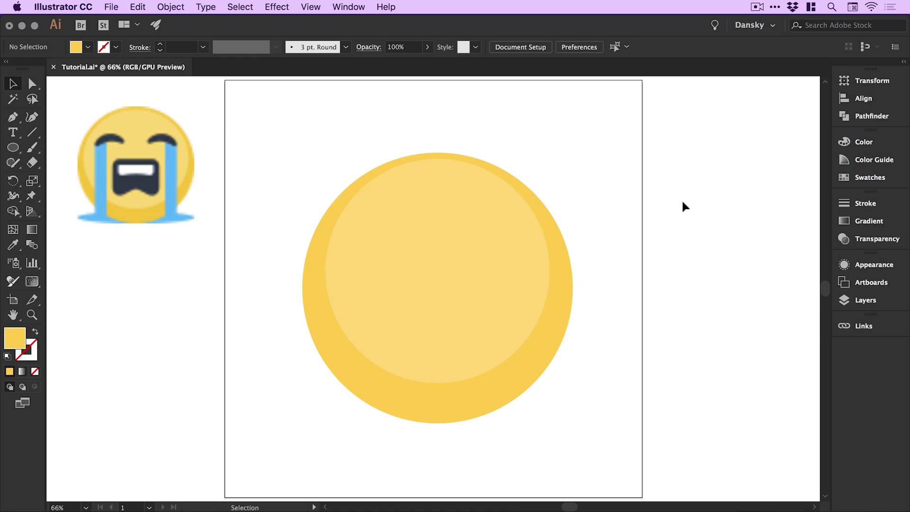
Zoom in and draw a two-anchor curved Pen arc over the upper-left of the face.
{"action": "key", "text": "z"}
{"action": "left_click", "coordinate": [101, 143]}
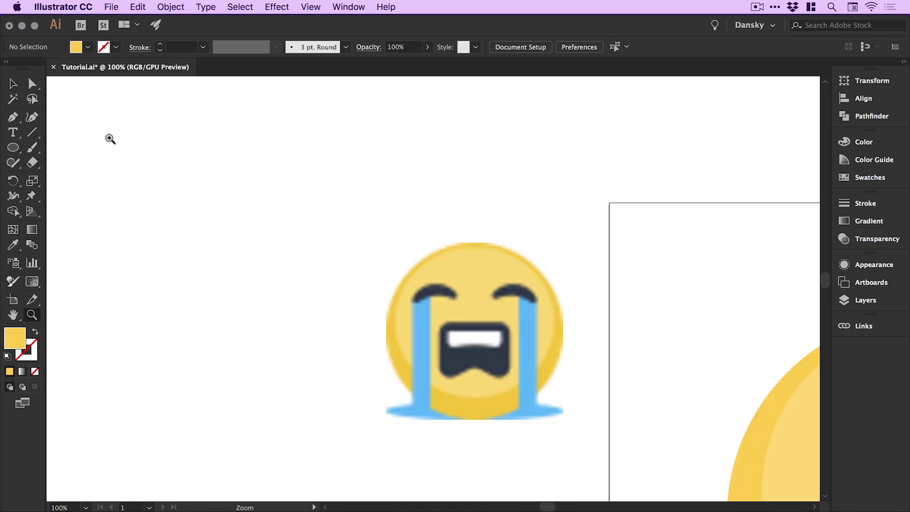
{"action": "left_click", "coordinate": [416, 282]}
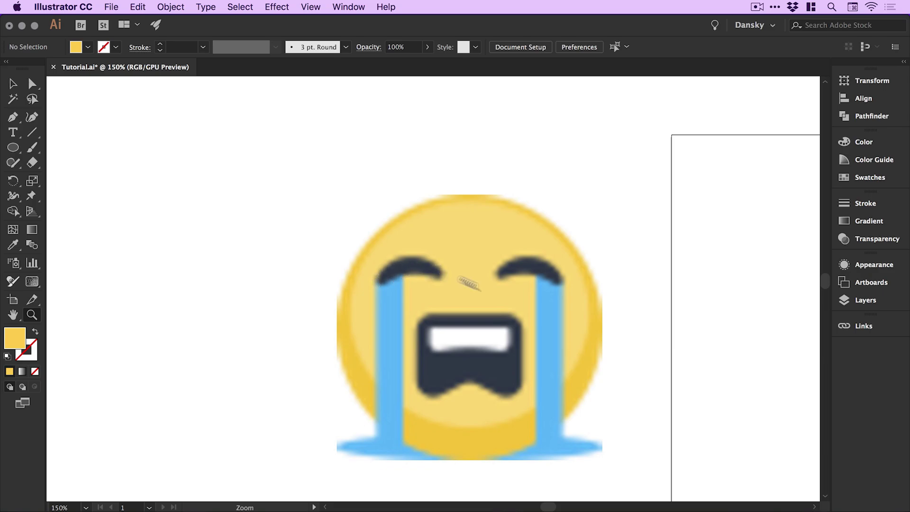
{"action": "scroll", "coordinate": [375, 281], "scroll_direction": "right", "scroll_amount": 15}
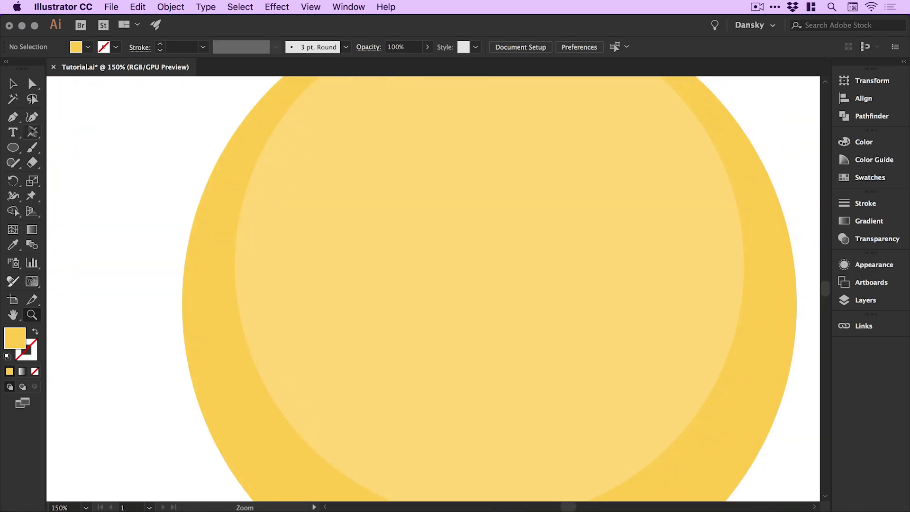
{"action": "left_click", "coordinate": [12, 117]}
{"action": "left_click", "coordinate": [322, 228]}
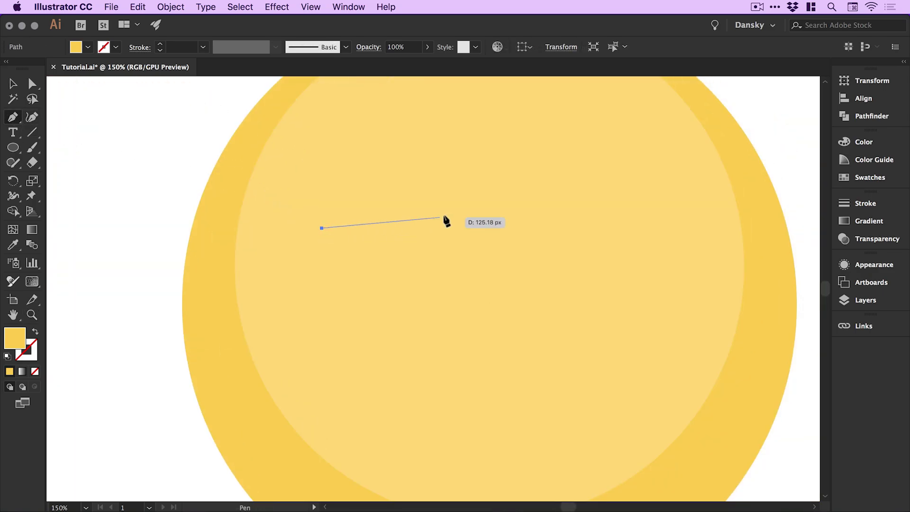
{"action": "left_click_drag", "start_coordinate": [447, 212], "coordinate": [523, 257]}
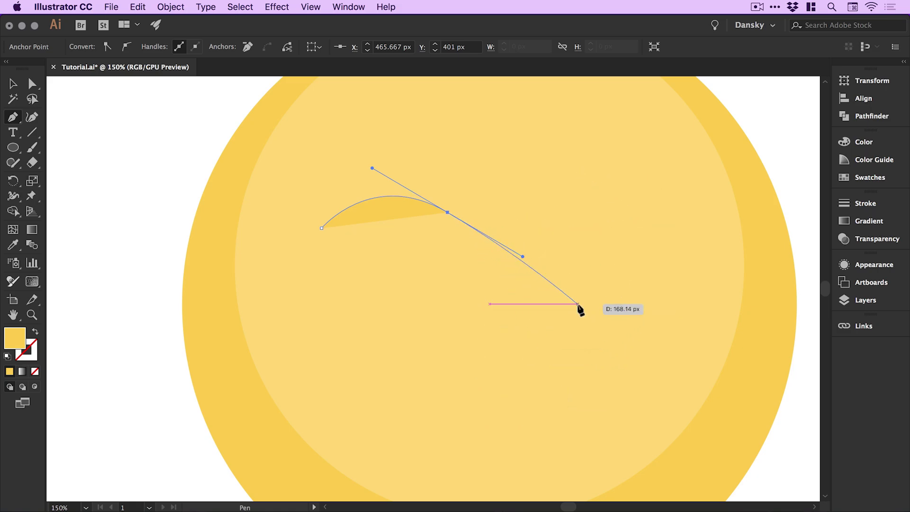
{"action": "left_click", "coordinate": [14, 86]}
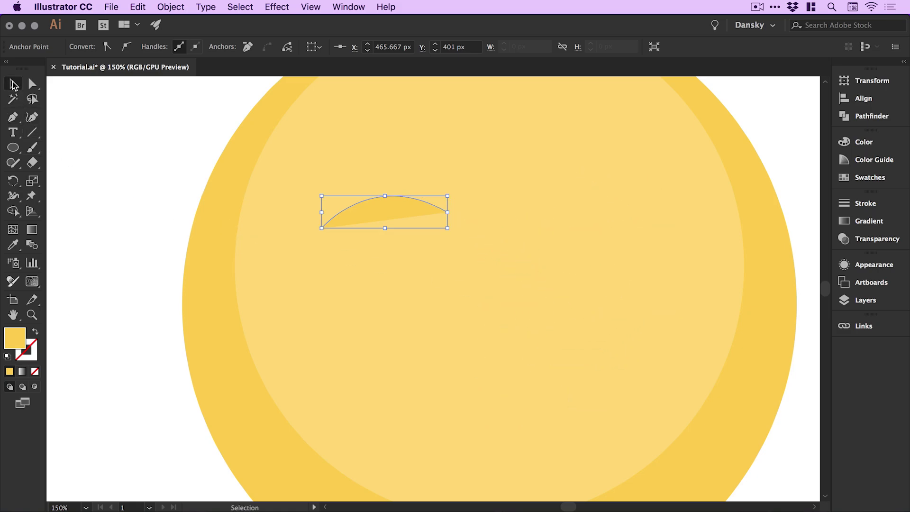
Make the arc unfilled with a dark 172730 stroke.
{"action": "left_click", "coordinate": [35, 333]}
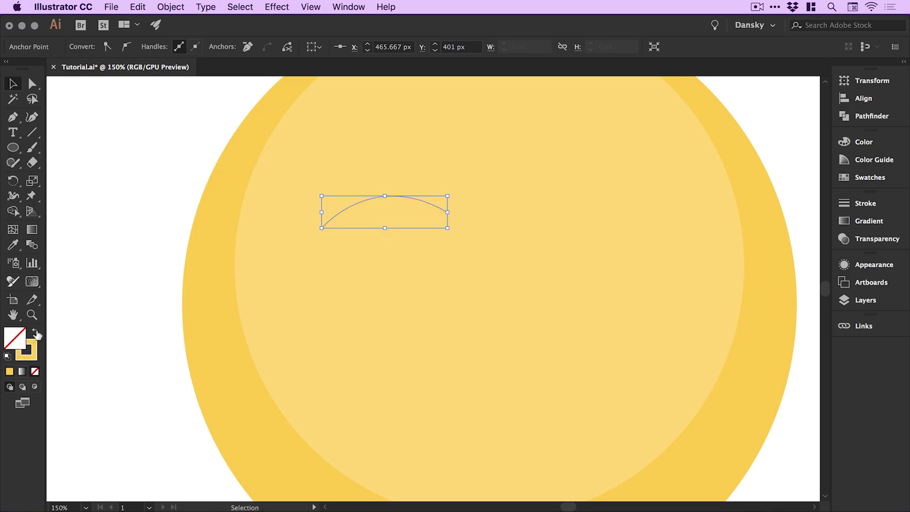
{"action": "double_click", "coordinate": [33, 358]}
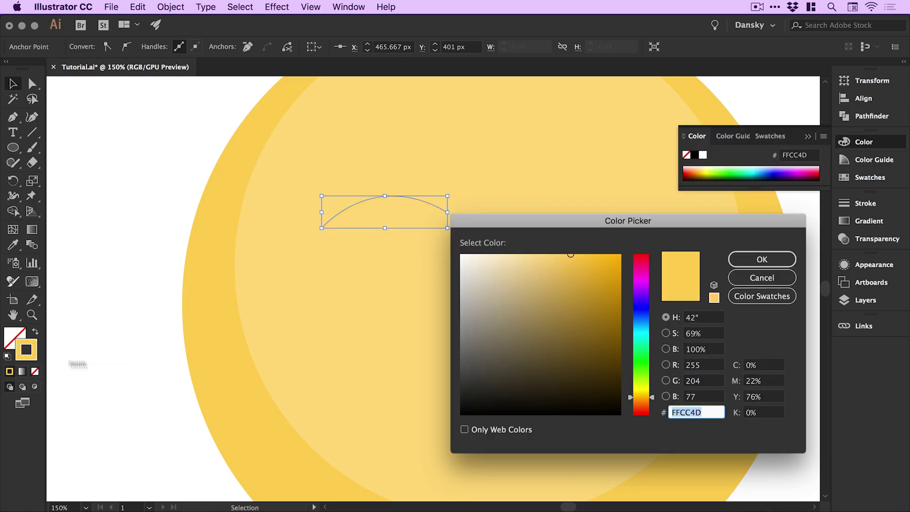
{"action": "mouse_move", "coordinate": [543, 334]}
{"action": "left_mouse_down"}
{"action": "mouse_move", "coordinate": [543, 384]}
{"action": "mouse_move", "coordinate": [508, 390]}
{"action": "left_mouse_up"}
{"action": "type", "text": "172730"}
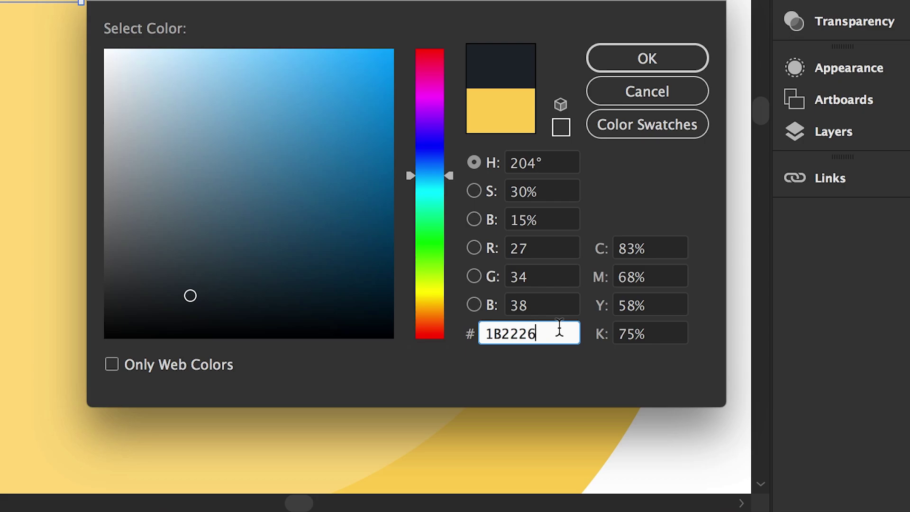
{"action": "left_click", "coordinate": [646, 59]}
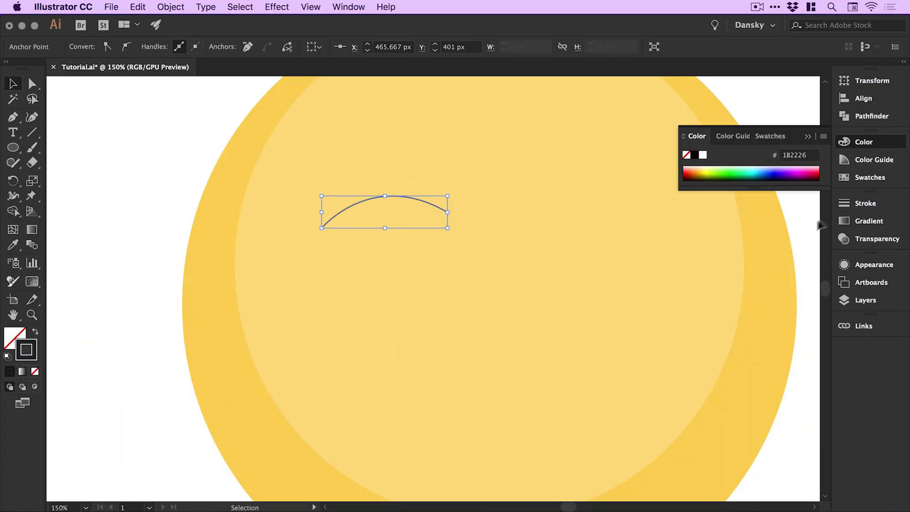
Raise the arc's stroke weight to 20 pt and give it Round Caps.
{"action": "left_click", "coordinate": [866, 205]}
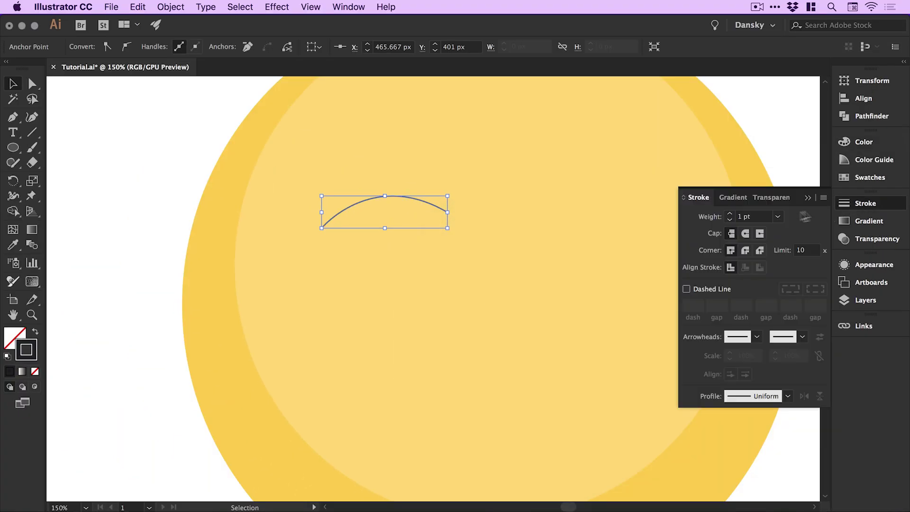
{"action": "left_click", "coordinate": [730, 214]}
{"action": "left_click", "coordinate": [730, 215]}
{"action": "left_click", "coordinate": [730, 214]}
{"action": "left_click", "coordinate": [730, 215]}
{"action": "left_click", "coordinate": [730, 214]}
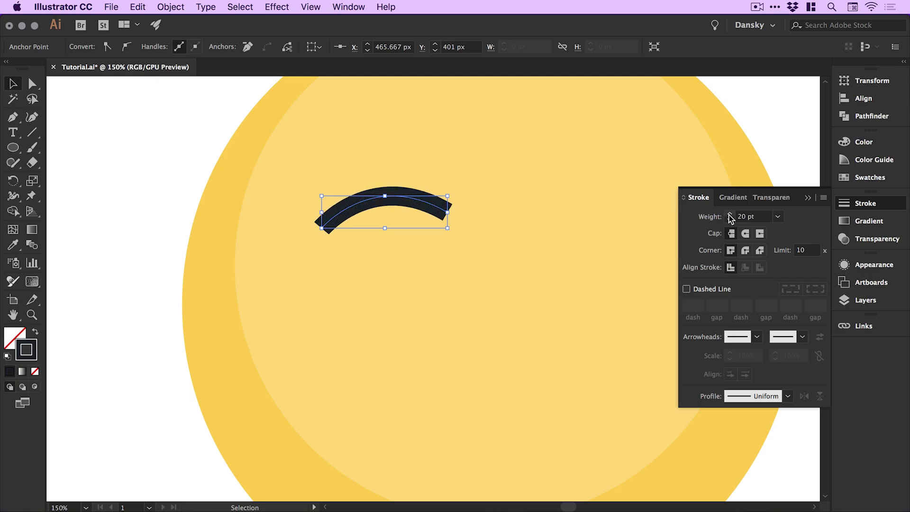
{"action": "left_click", "coordinate": [746, 233]}
{"action": "left_click", "coordinate": [873, 204]}
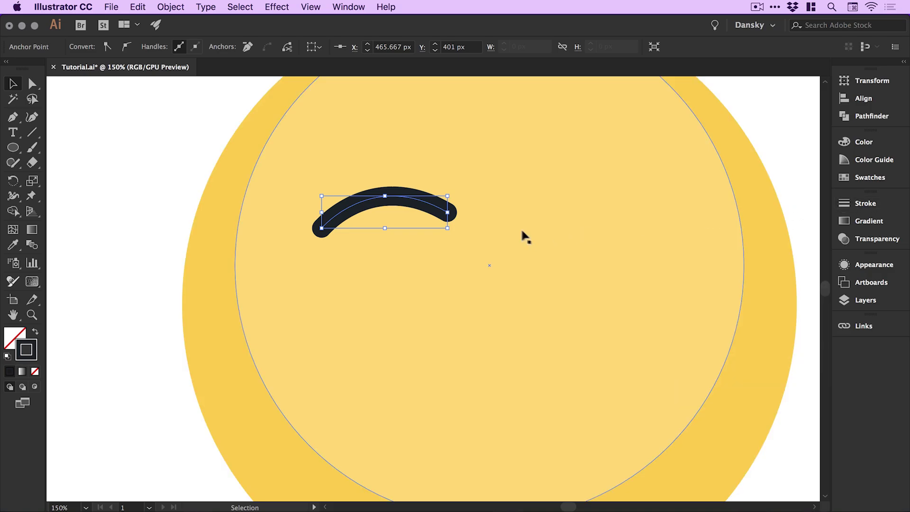
Widen the eyebrow's middle to about 41.6 px with the Width tool so it tapers.
{"action": "left_click_drag", "start_coordinate": [520, 236], "coordinate": [551, 241]}
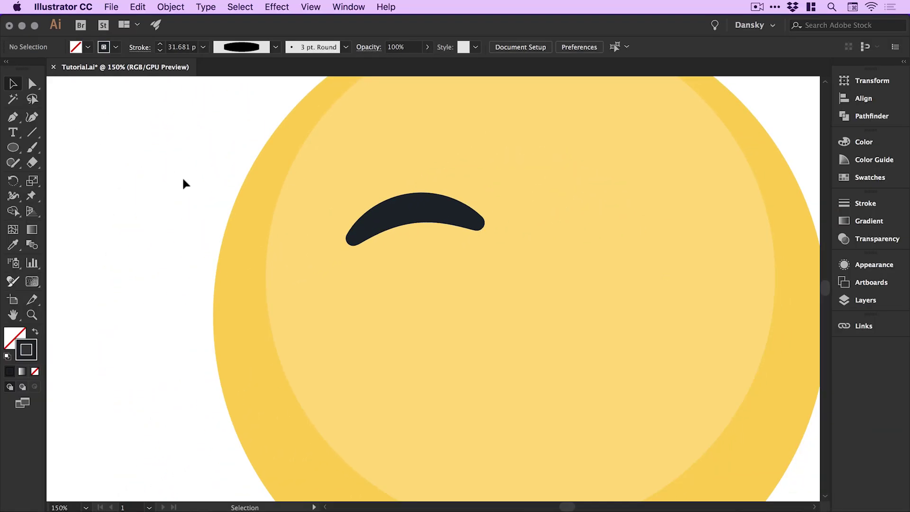
{"action": "key", "text": "super+minus"}
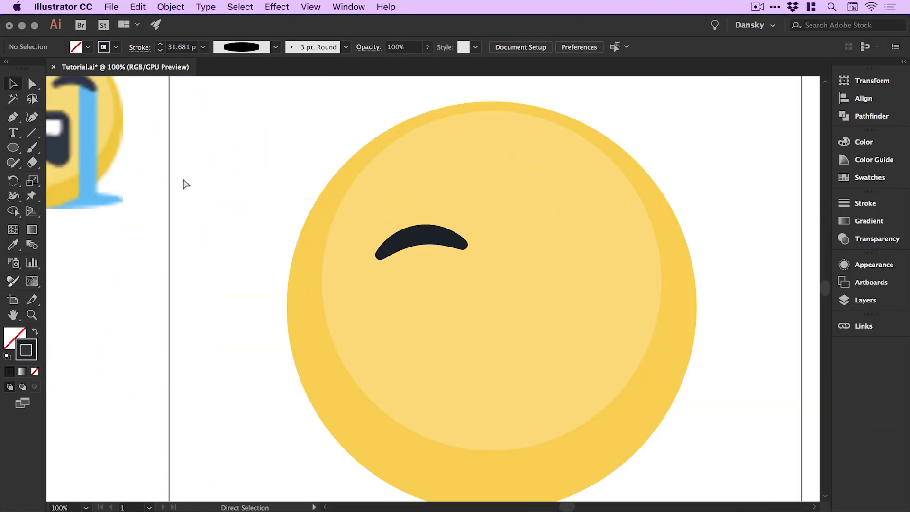
{"action": "key", "text": "super+minus"}
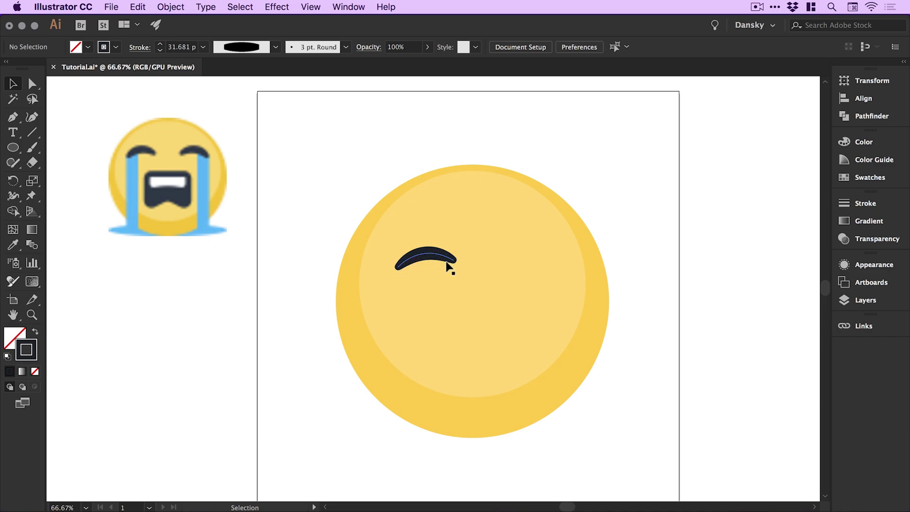
{"action": "key", "text": "z"}
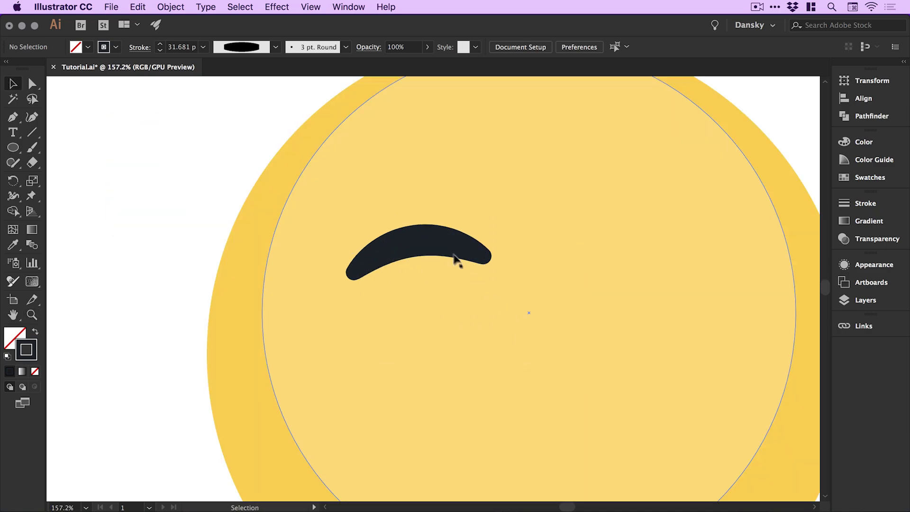
{"action": "left_click", "coordinate": [439, 247]}
{"action": "left_click", "coordinate": [14, 195]}
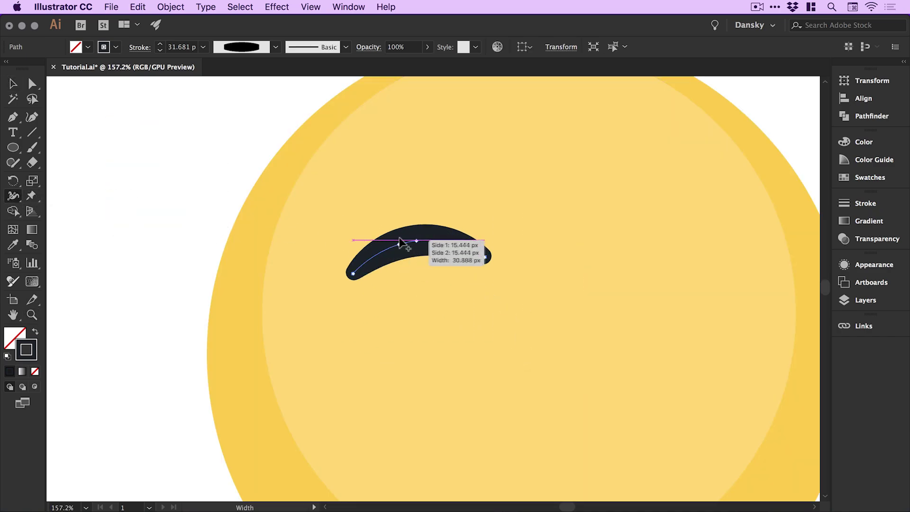
{"action": "left_click", "coordinate": [415, 240]}
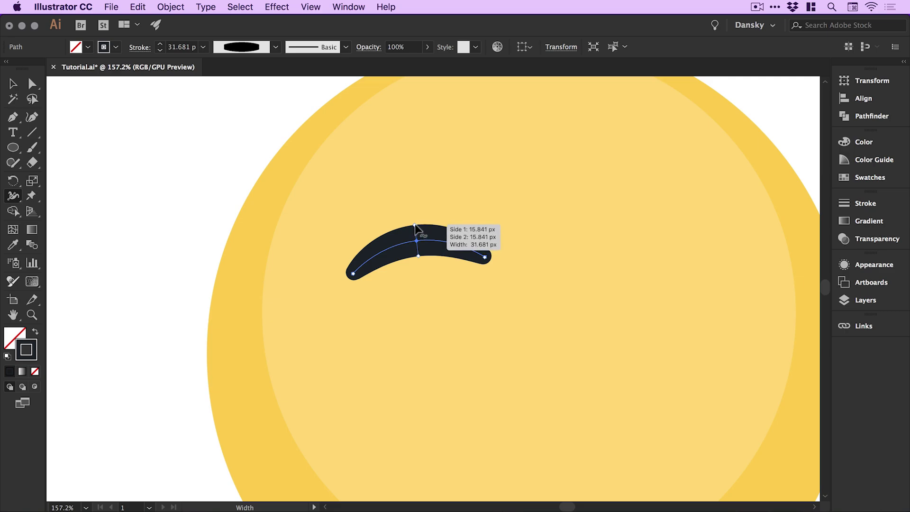
{"action": "left_click_drag", "start_coordinate": [415, 227], "coordinate": [415, 223]}
{"action": "key", "text": "v"}
{"action": "left_click", "coordinate": [181, 202]}
{"action": "key", "text": "super+1"}
{"action": "key", "text": "super+minus"}
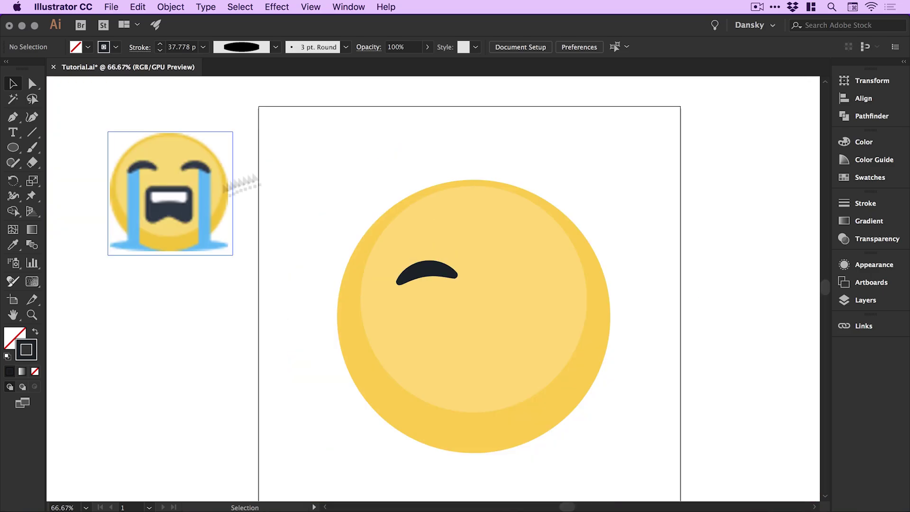
Move the eyebrow over the left eye and paste a copy of it in place.
{"action": "left_click_drag", "start_coordinate": [430, 271], "coordinate": [423, 269]}
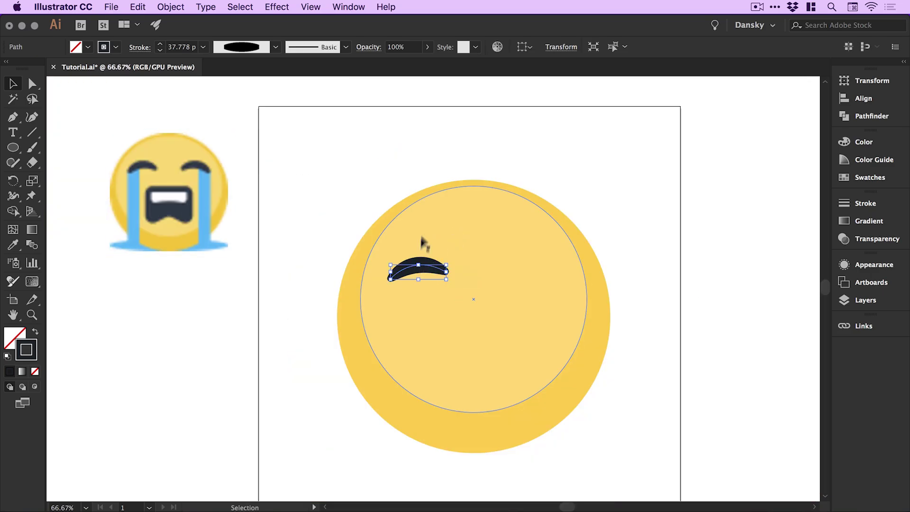
{"action": "left_click", "coordinate": [145, 6]}
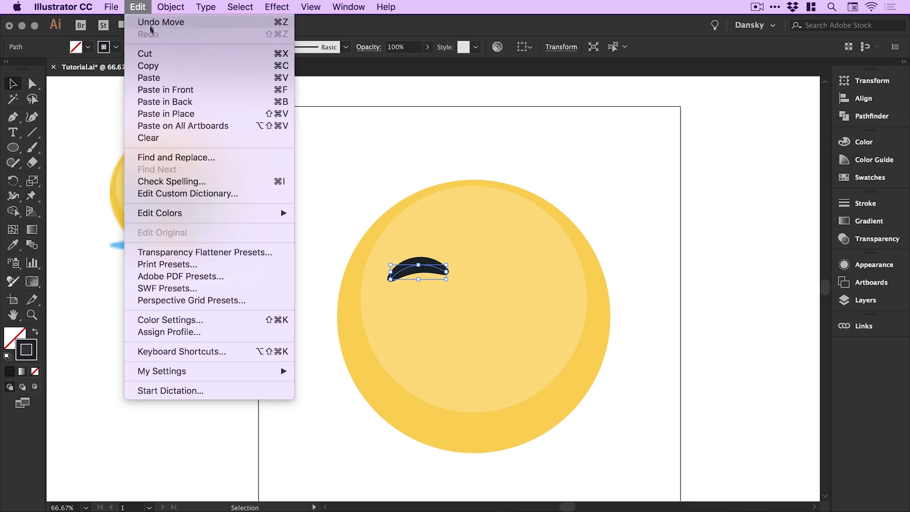
{"action": "left_click", "coordinate": [159, 65]}
{"action": "left_click", "coordinate": [143, 7]}
{"action": "left_click", "coordinate": [163, 114]}
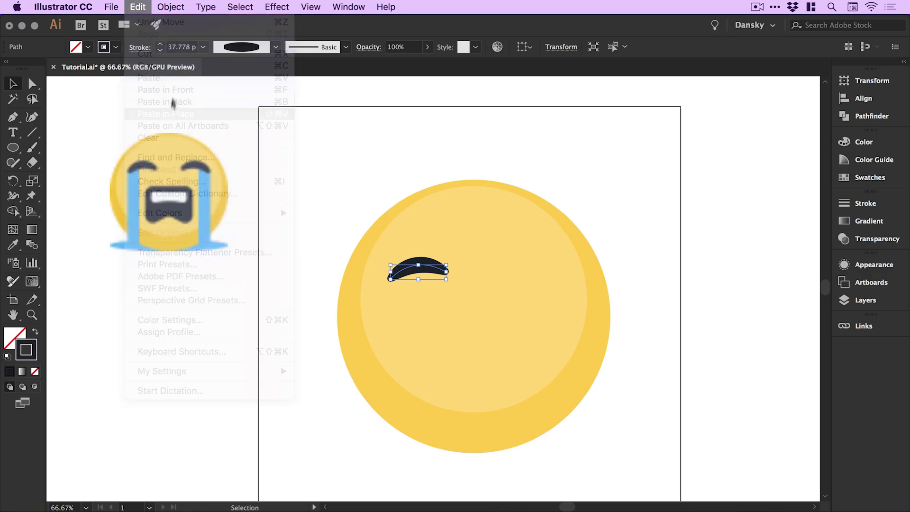
Reflect the copy vertically and drag a duplicate over the right eye.
{"action": "left_click", "coordinate": [172, 6]}
{"action": "mouse_move", "coordinate": [199, 22]}
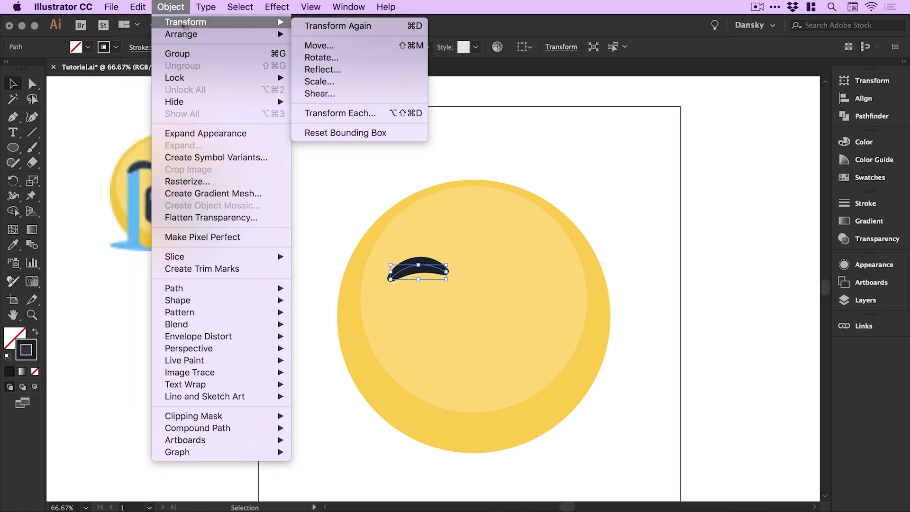
{"action": "left_click", "coordinate": [327, 67]}
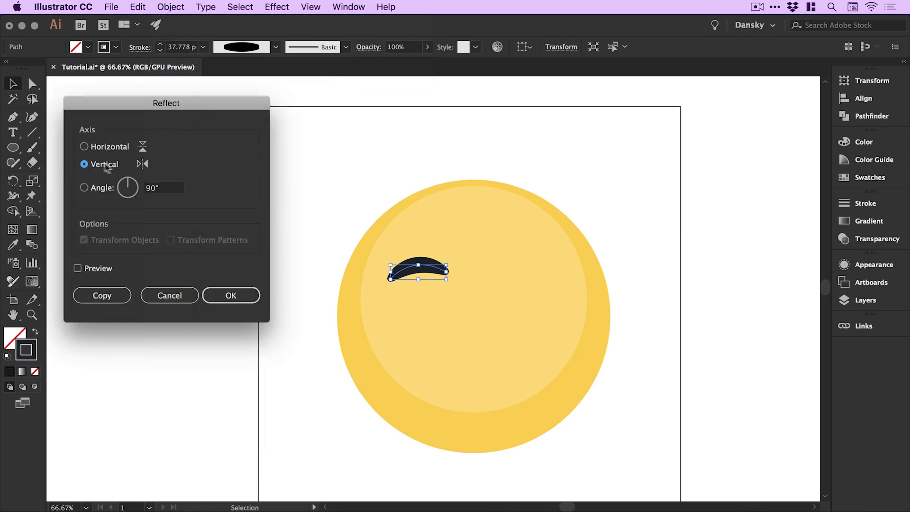
{"action": "left_click", "coordinate": [229, 296]}
{"action": "left_click_drag", "start_coordinate": [435, 275], "coordinate": [553, 277]}
{"action": "left_click", "coordinate": [693, 213]}
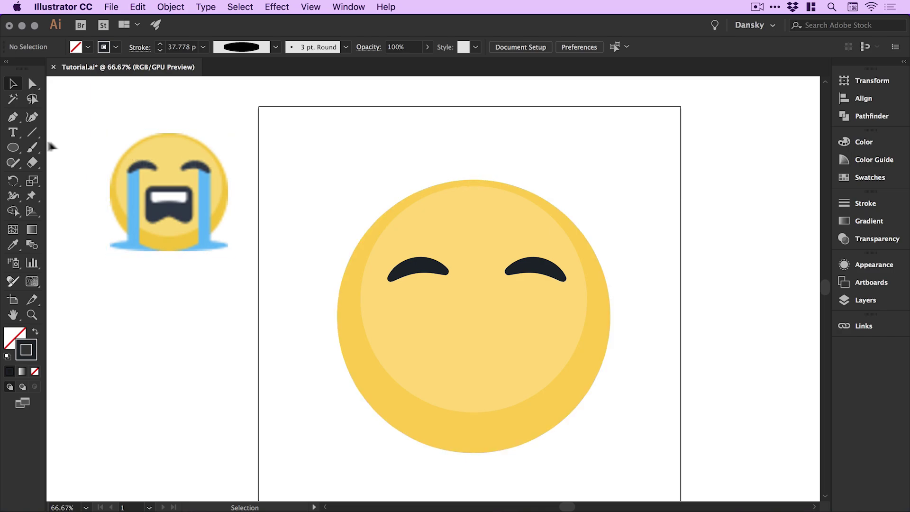
Draw a wide flat ellipse across the face bottom filled #4AB5E5 with no stroke.
{"action": "left_click", "coordinate": [12, 148]}
{"action": "left_click_drag", "start_coordinate": [338, 421], "coordinate": [611, 443]}
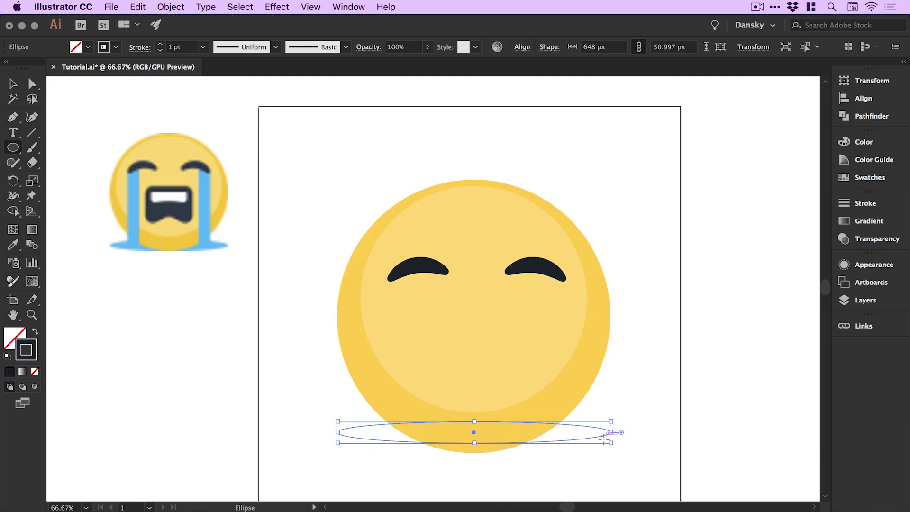
{"action": "left_click", "coordinate": [12, 83]}
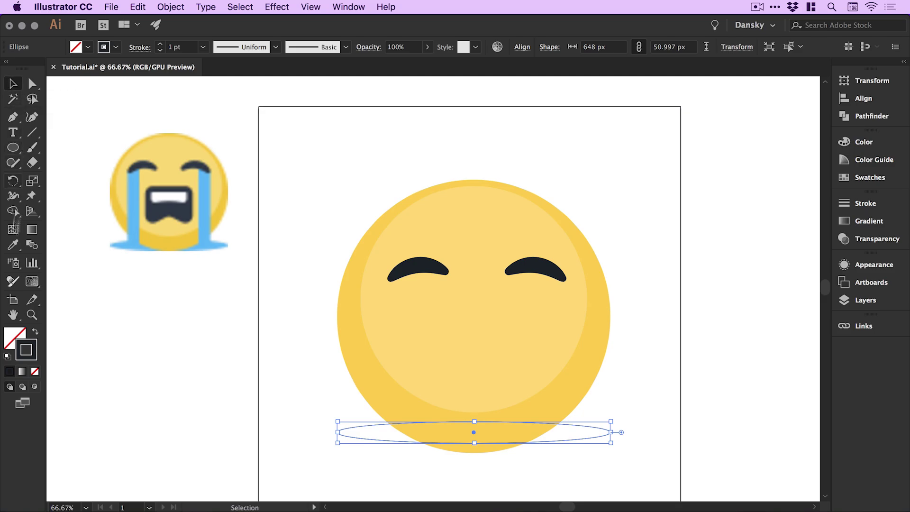
{"action": "left_click", "coordinate": [37, 333]}
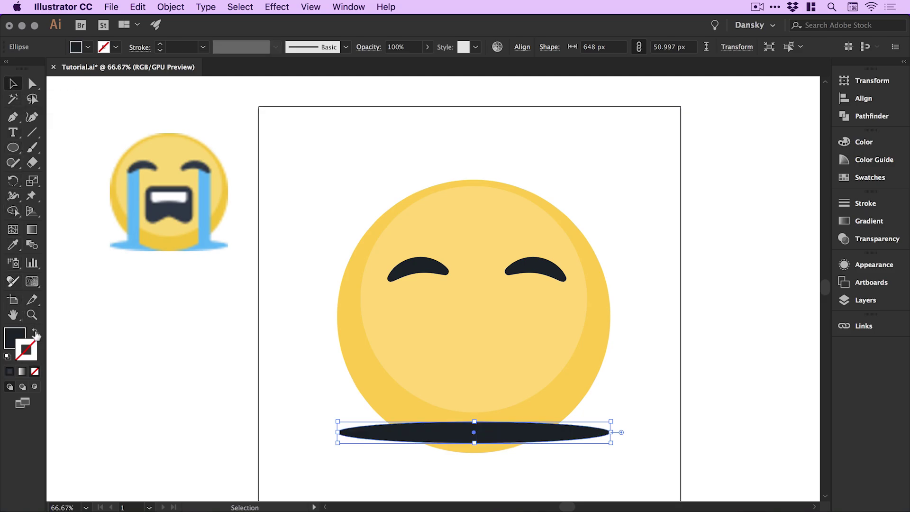
{"action": "double_click", "coordinate": [11, 338]}
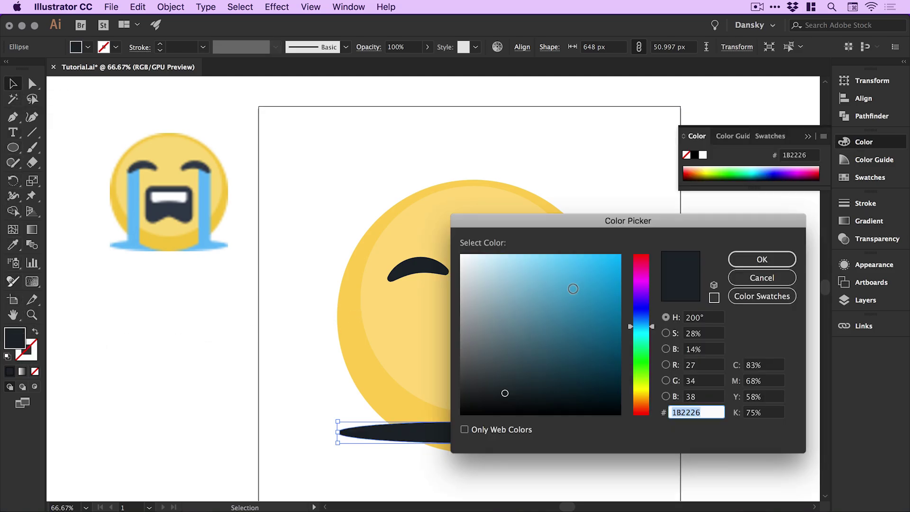
{"action": "left_click", "coordinate": [570, 281]}
{"action": "left_click_drag", "start_coordinate": [570, 282], "coordinate": [570, 270]}
{"action": "left_click", "coordinate": [749, 257]}
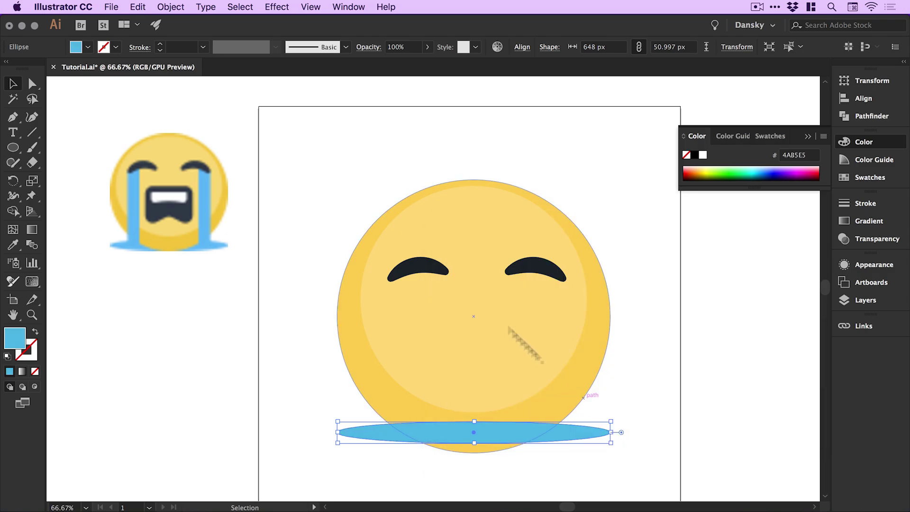
Send the blue ellipse to the back and lower it slightly under the face.
{"action": "left_click", "coordinate": [171, 7]}
{"action": "mouse_move", "coordinate": [191, 34]}
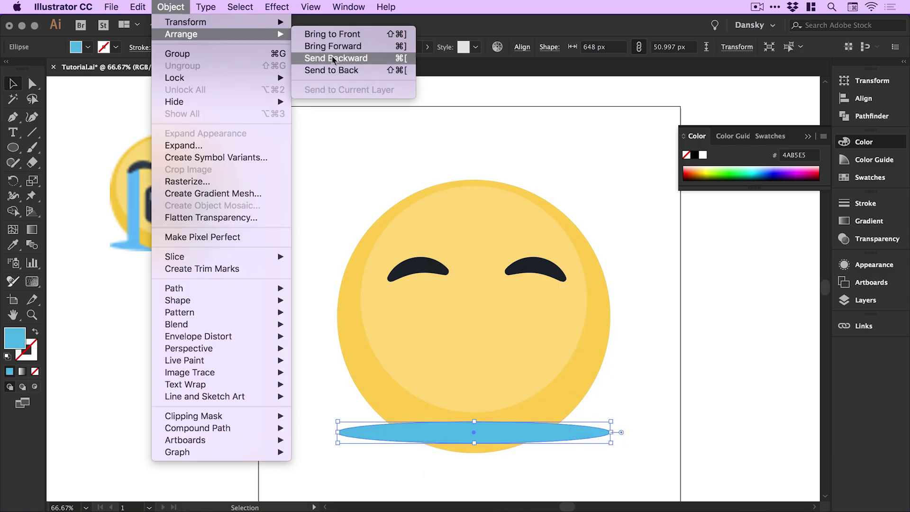
{"action": "left_click", "coordinate": [340, 71]}
{"action": "left_click_drag", "start_coordinate": [575, 432], "coordinate": [578, 440]}
{"action": "left_click", "coordinate": [707, 386]}
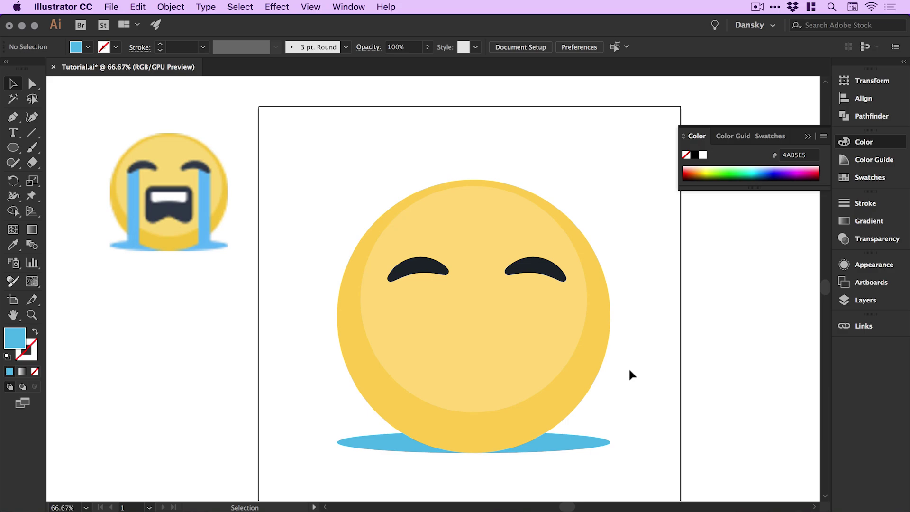
Draw a tall rectangle from the left eyebrow down to the puddle and adjust its edges.
{"action": "left_click", "coordinate": [13, 149]}
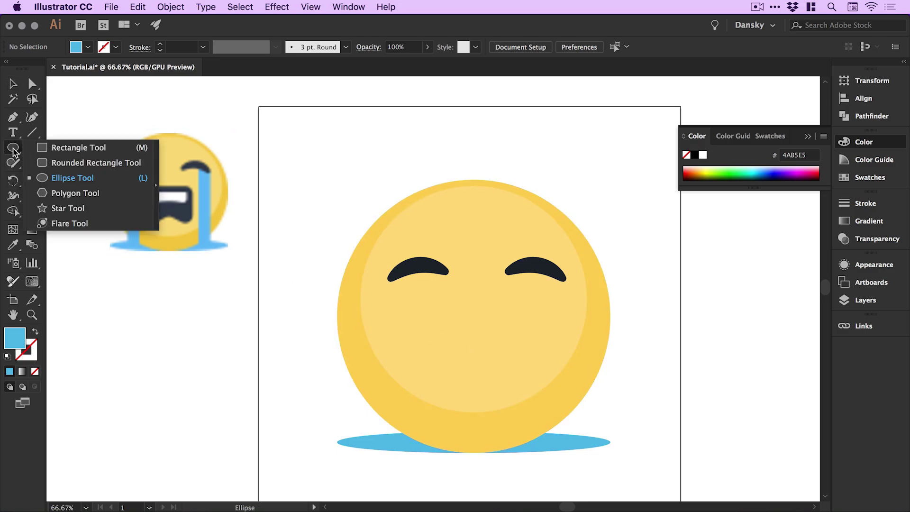
{"action": "left_click", "coordinate": [71, 148]}
{"action": "left_click_drag", "start_coordinate": [398, 272], "coordinate": [428, 445]}
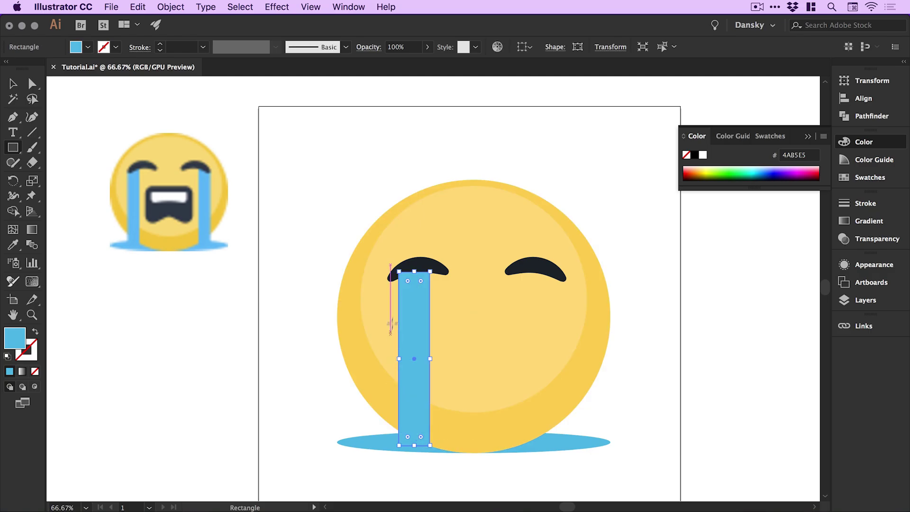
{"action": "key", "text": "v"}
{"action": "key", "text": "super+space"}
{"action": "left_click_drag", "start_coordinate": [332, 218], "coordinate": [491, 474]}
{"action": "left_click_drag", "start_coordinate": [434, 443], "coordinate": [432, 447]}
{"action": "left_click_drag", "start_coordinate": [431, 157], "coordinate": [430, 148]}
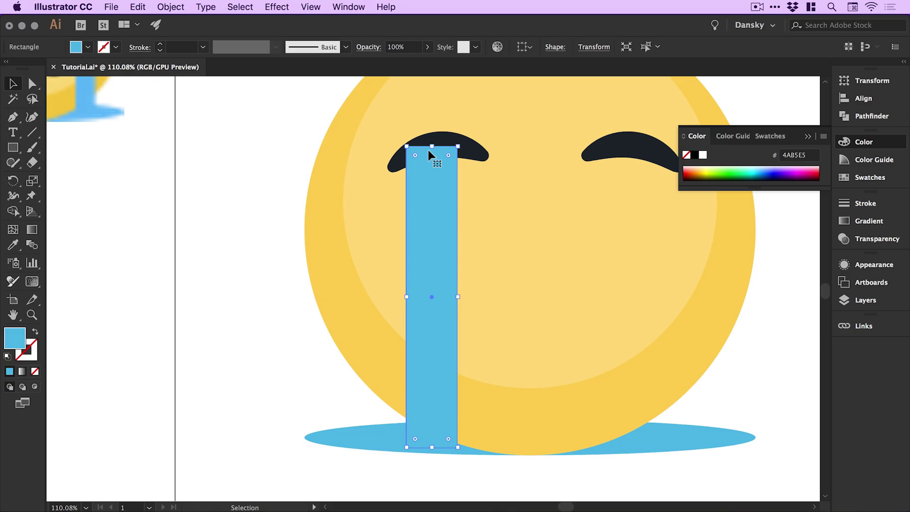
Send the tear stream backward until it sits behind the left eyebrow.
{"action": "left_click", "coordinate": [171, 6]}
{"action": "mouse_move", "coordinate": [201, 34]}
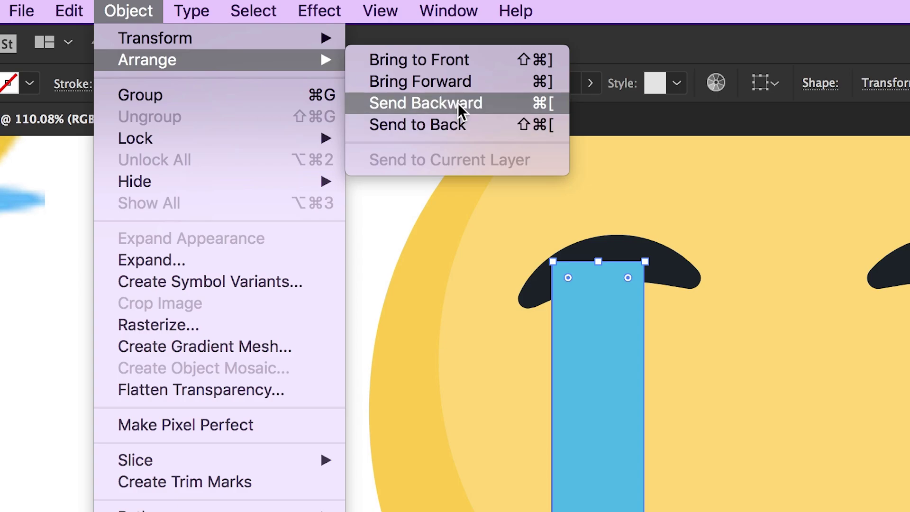
{"action": "left_click", "coordinate": [458, 104]}
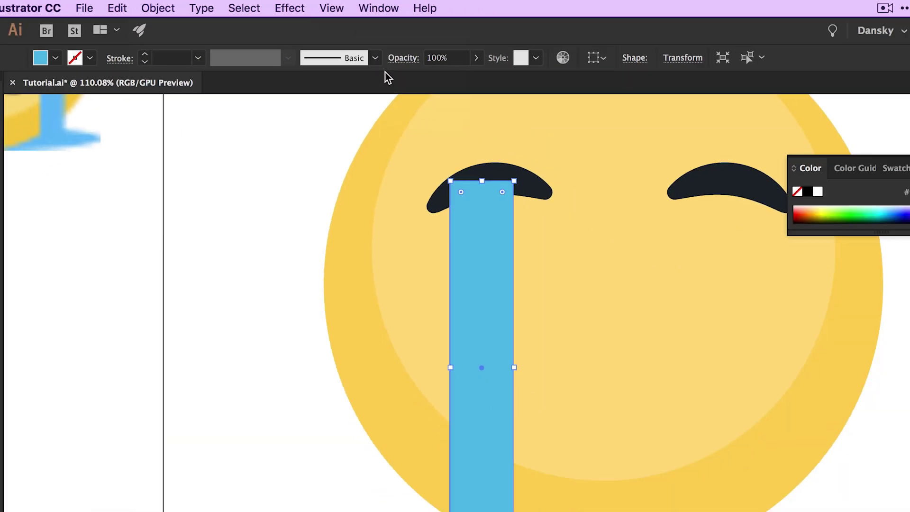
{"action": "key", "text": "super+bracketleft"}
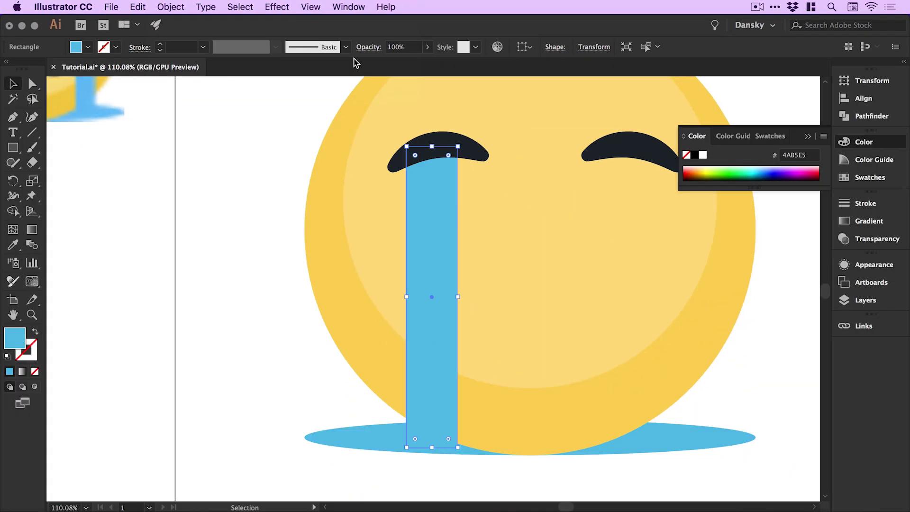
{"action": "left_click", "coordinate": [266, 127]}
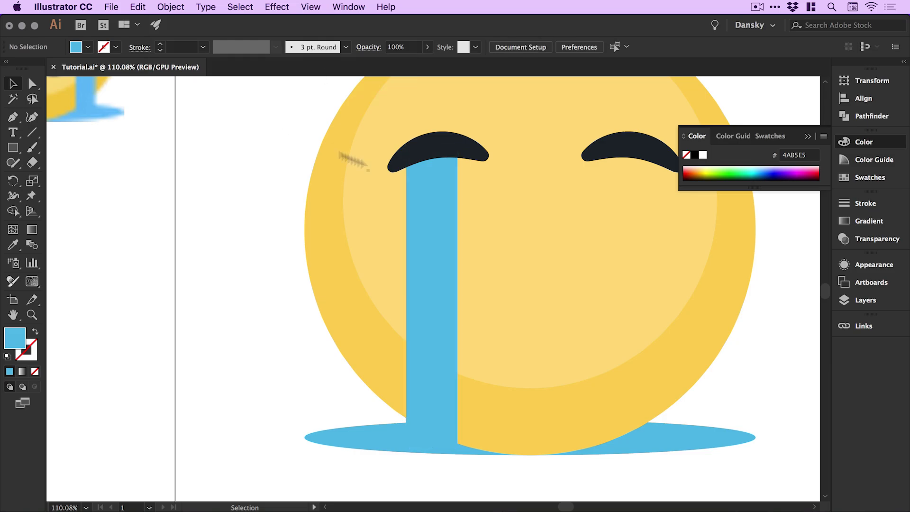
{"action": "scroll", "coordinate": [300, 209], "scroll_direction": "right", "scroll_amount": 5}
{"action": "left_click", "coordinate": [304, 218]}
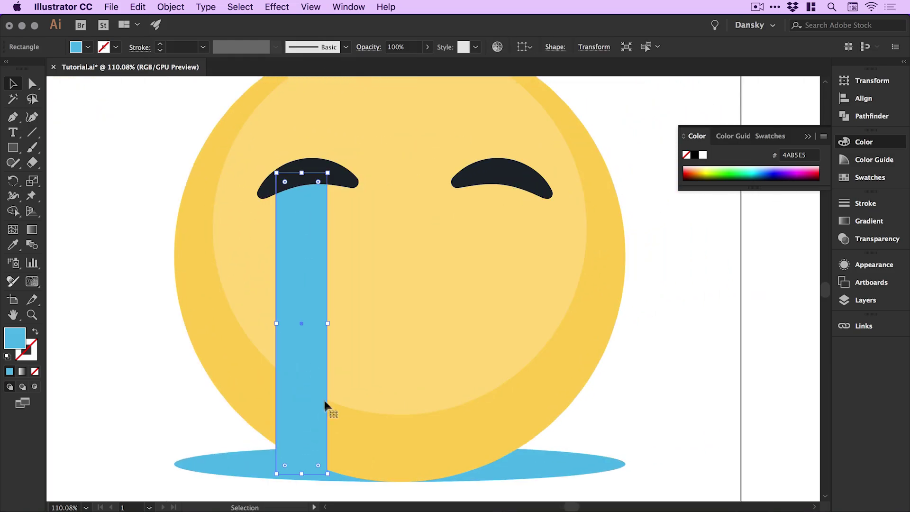
Drag a duplicate of the blue tear rectangle across to sit under the right eyebrow.
{"action": "left_click", "coordinate": [142, 8]}
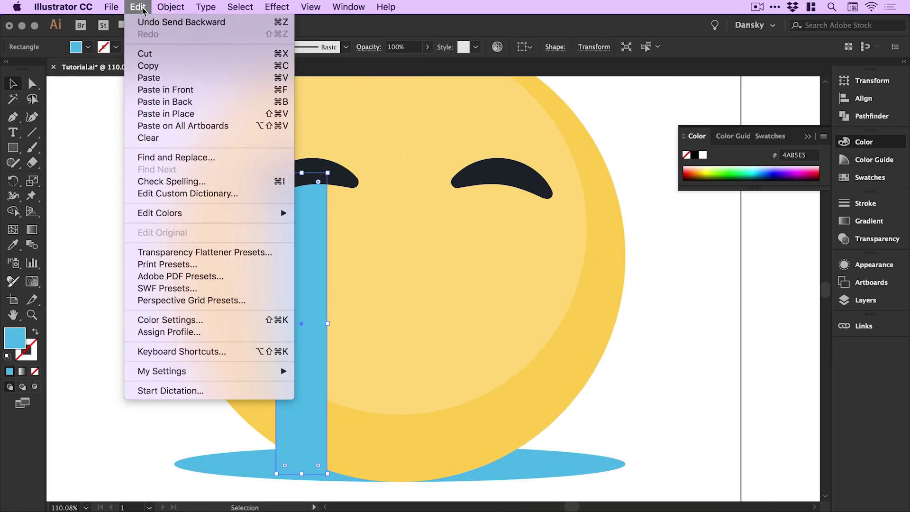
{"action": "left_click", "coordinate": [142, 8]}
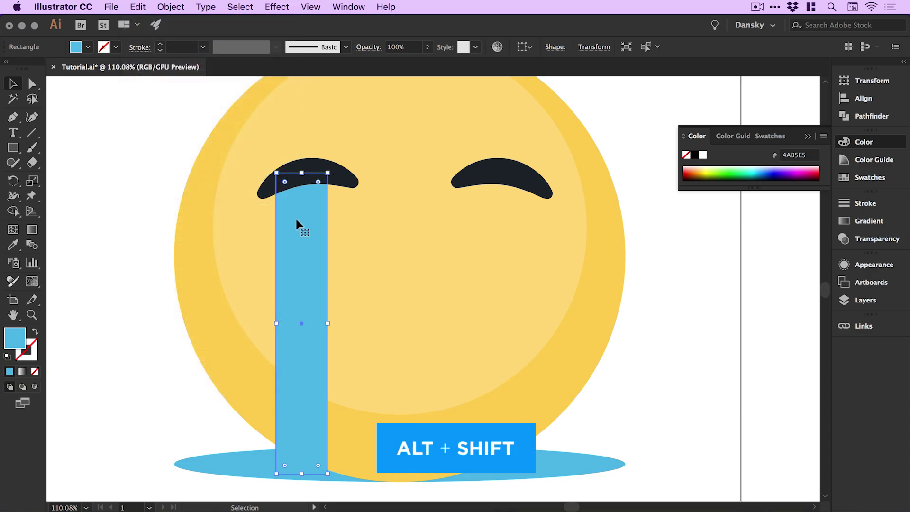
{"action": "left_click_drag", "start_coordinate": [297, 223], "coordinate": [494, 241]}
{"action": "key", "text": "super+minus"}
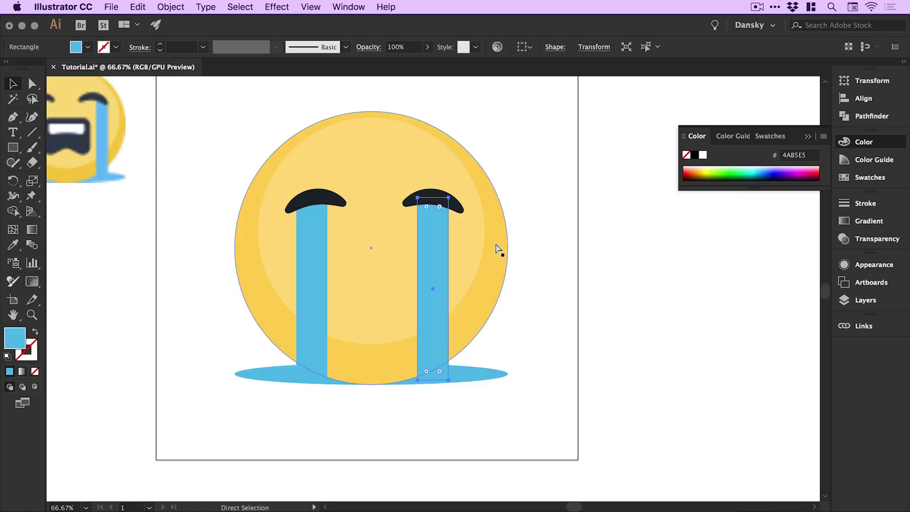
{"action": "scroll", "coordinate": [498, 248], "scroll_direction": "left", "scroll_amount": 3}
{"action": "scroll", "coordinate": [498, 248], "scroll_direction": "up", "scroll_amount": 2}
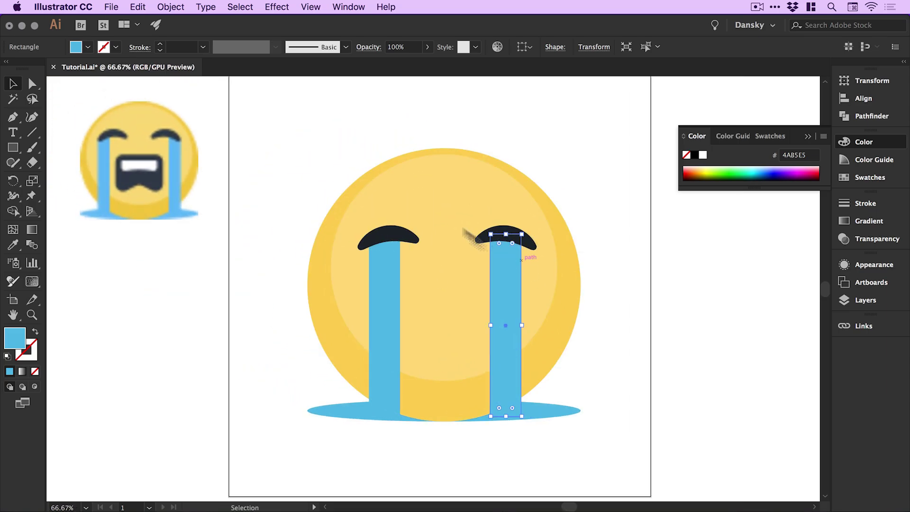
{"action": "left_click", "coordinate": [312, 151]}
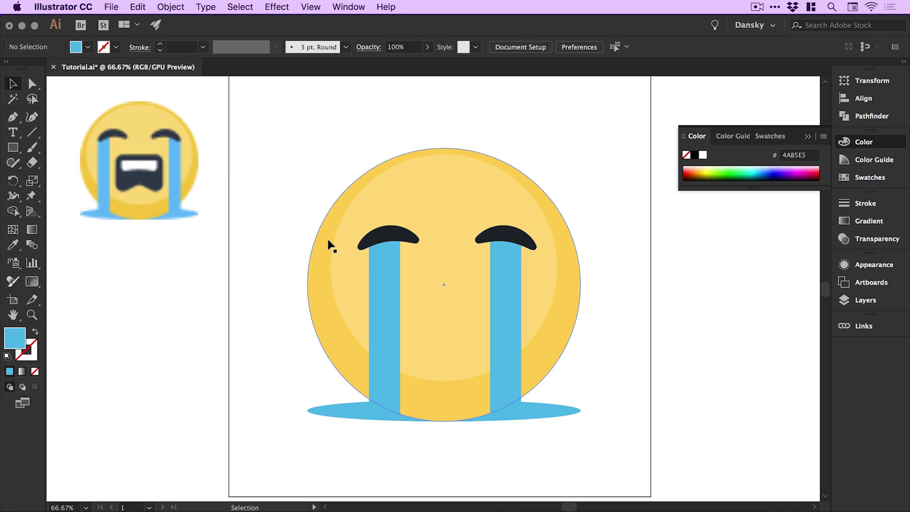
Group the two tears together and group the two eyebrows together.
{"action": "left_click", "coordinate": [389, 297]}
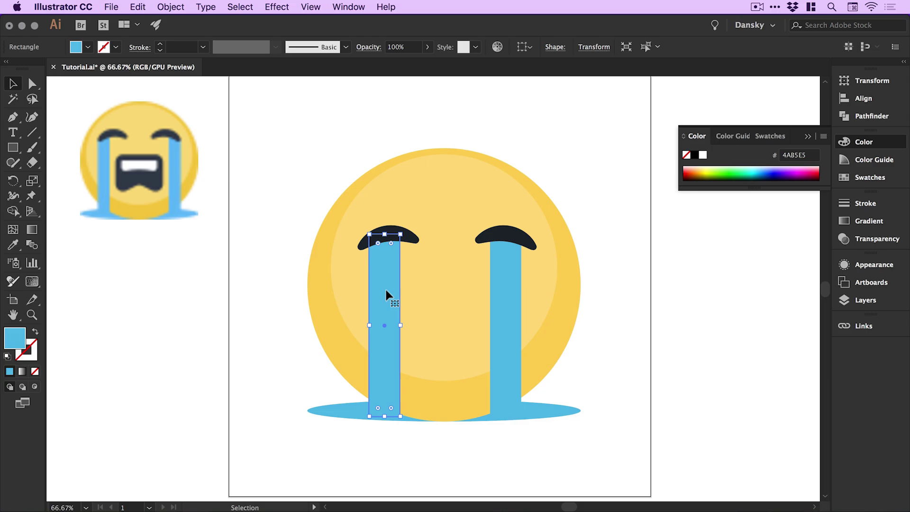
{"action": "left_click", "coordinate": [507, 299], "text": "shift"}
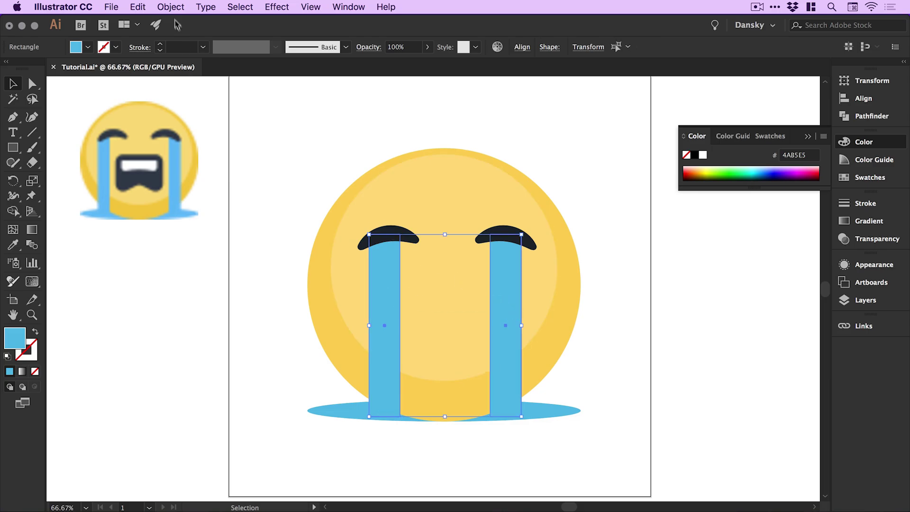
{"action": "left_click", "coordinate": [171, 7]}
{"action": "left_click", "coordinate": [176, 53]}
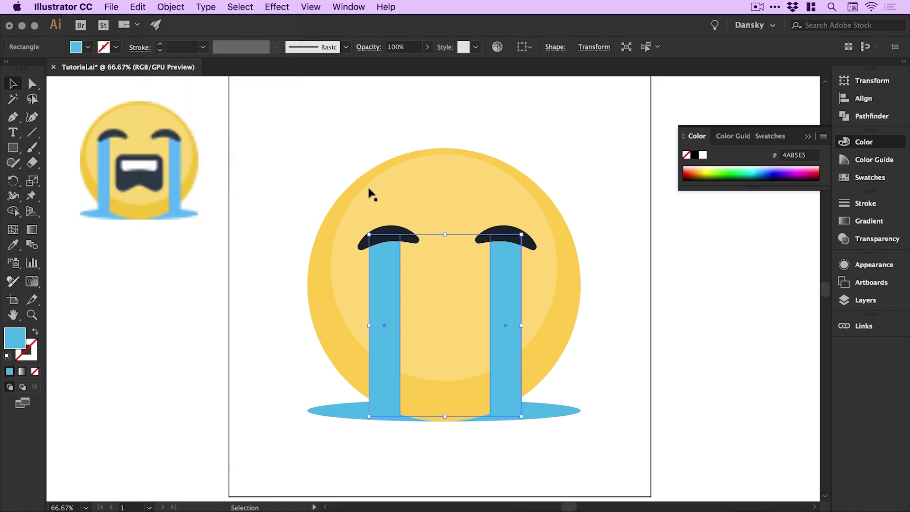
{"action": "left_click", "coordinate": [395, 234]}
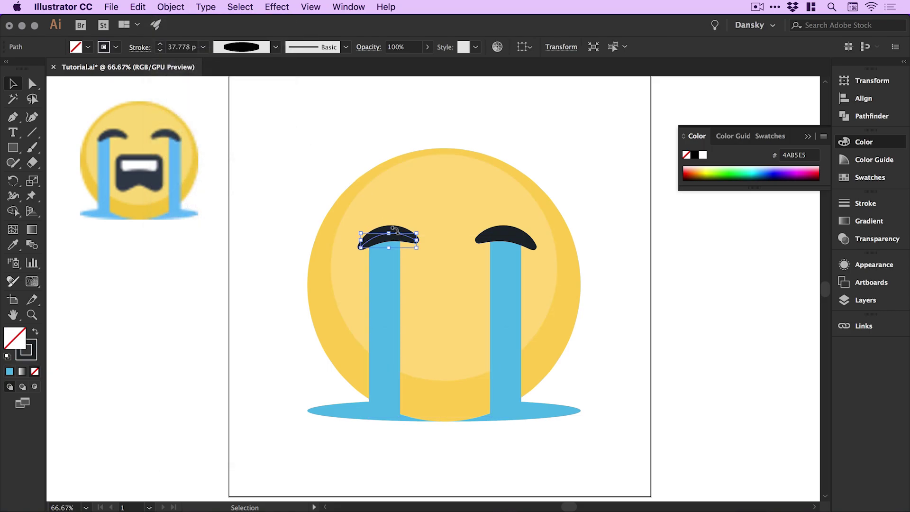
{"action": "left_click", "coordinate": [514, 236], "text": "shift"}
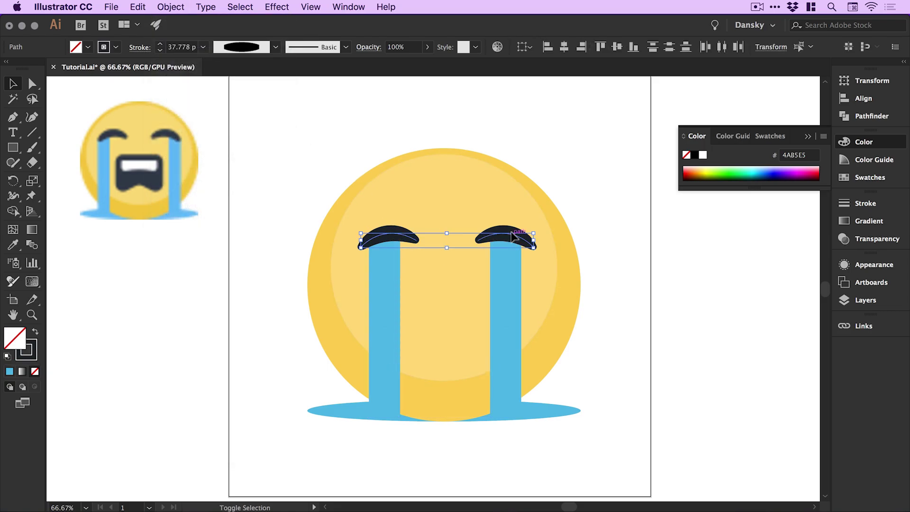
{"action": "left_click", "coordinate": [179, 6]}
{"action": "left_click", "coordinate": [177, 53]}
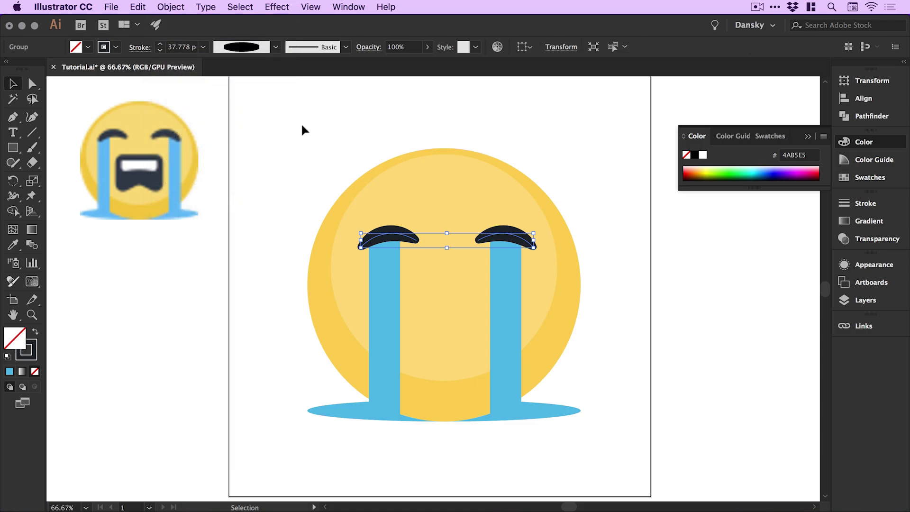
Select all face parts, apply Horizontal Align Center, then ungroup them.
{"action": "left_click_drag", "start_coordinate": [302, 125], "coordinate": [601, 456]}
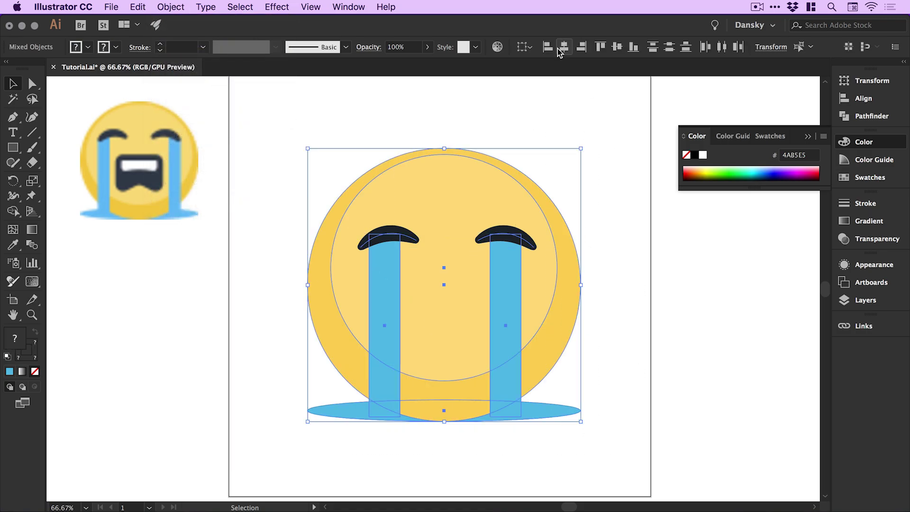
{"action": "left_click", "coordinate": [349, 7]}
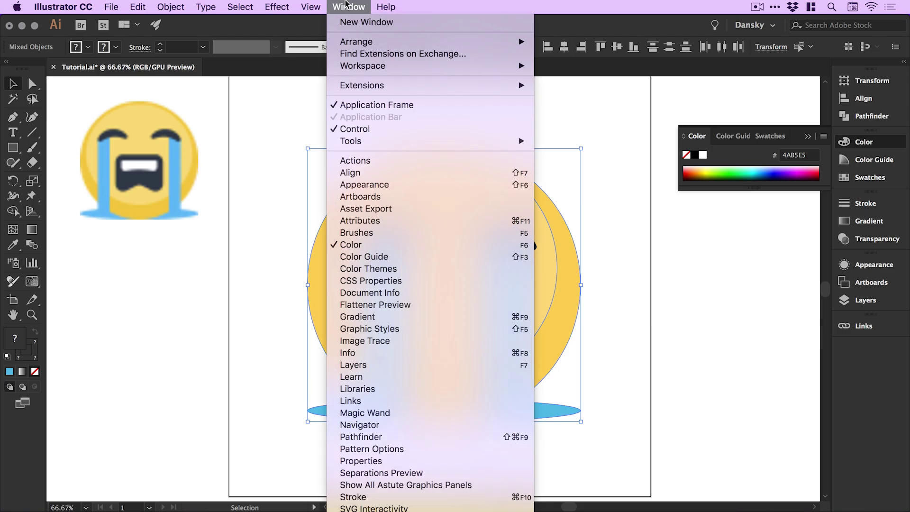
{"action": "left_click", "coordinate": [359, 173]}
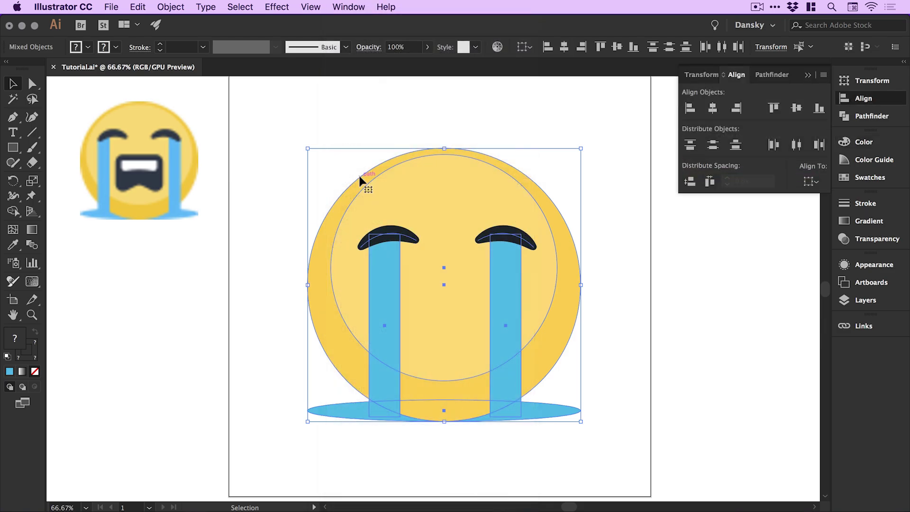
{"action": "left_click", "coordinate": [712, 109]}
{"action": "left_click", "coordinate": [856, 102]}
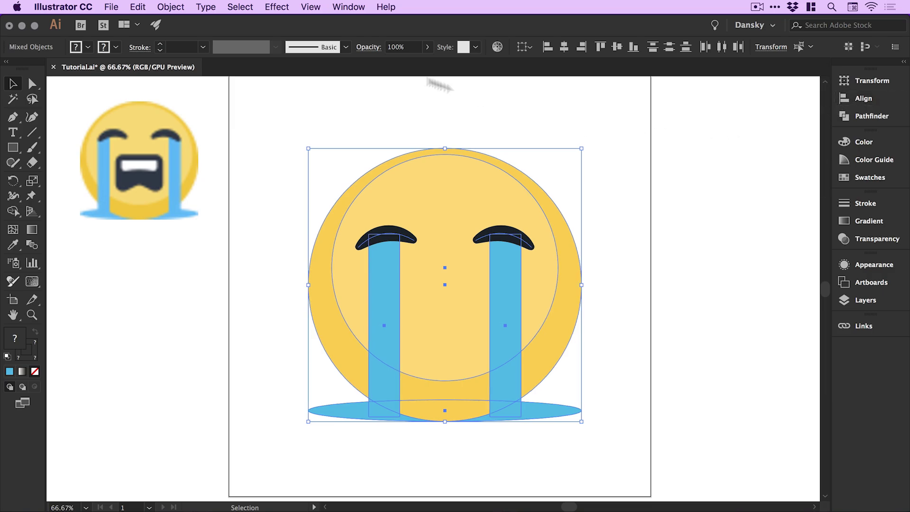
{"action": "left_click", "coordinate": [166, 7]}
{"action": "left_click", "coordinate": [183, 66]}
{"action": "left_click", "coordinate": [457, 113]}
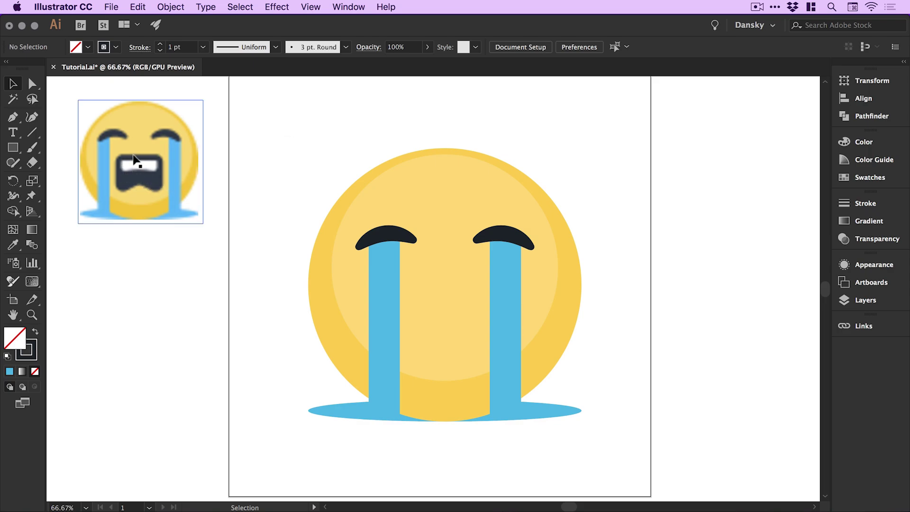
{"action": "key", "text": "p"}
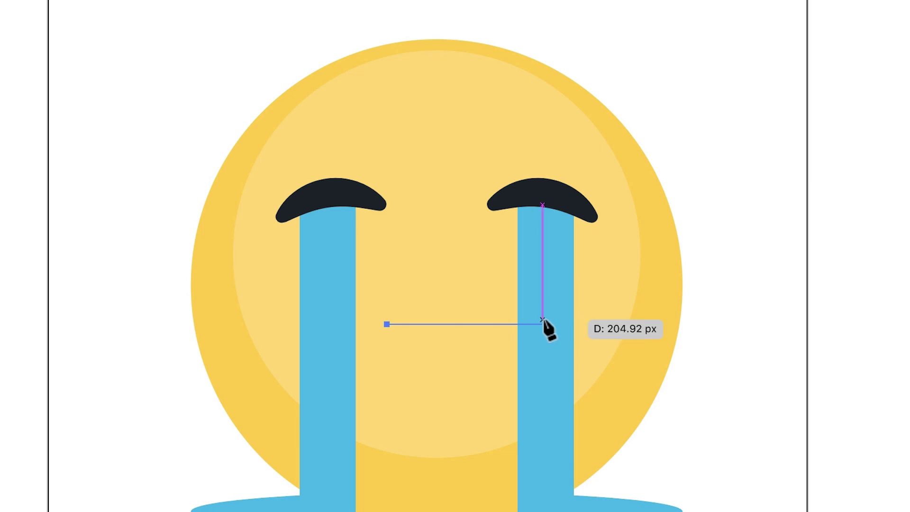
Complete the notched mouth outline, fill it dark navy, and move it up between the tears.
{"action": "left_click", "coordinate": [541, 324]}
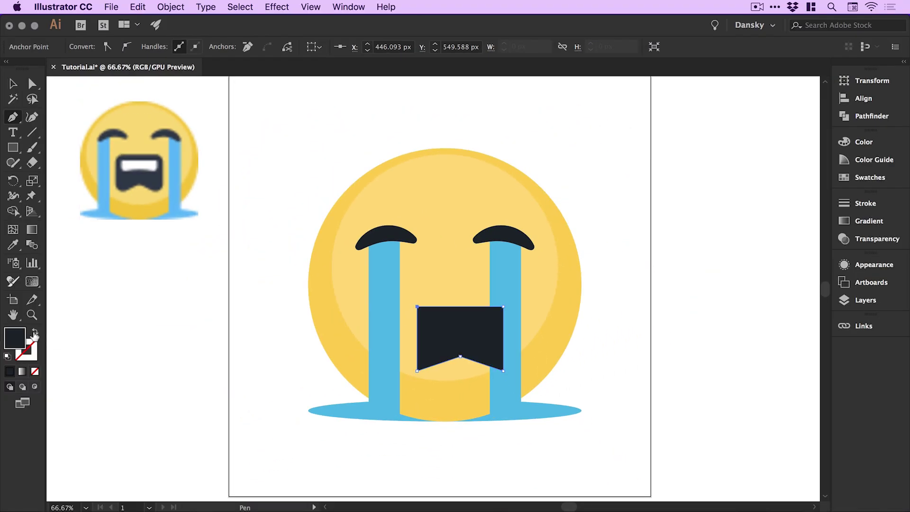
{"action": "left_click", "coordinate": [13, 84]}
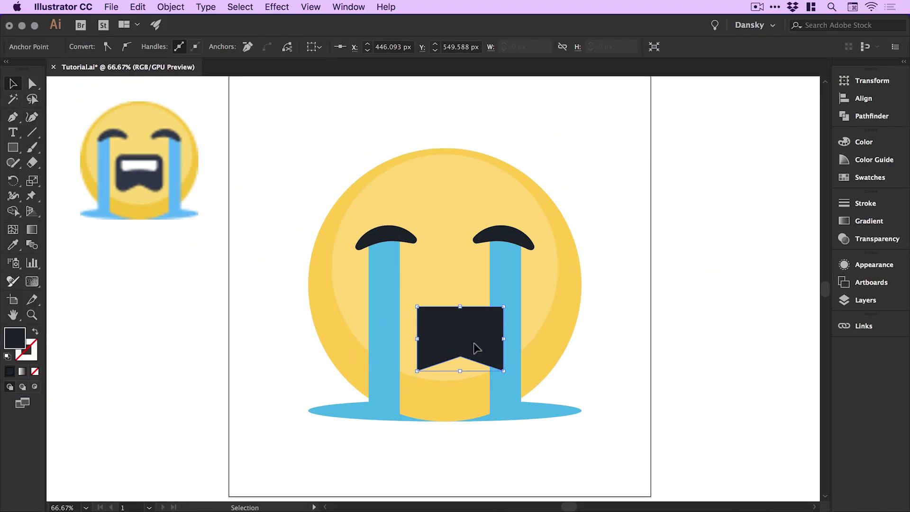
{"action": "left_click_drag", "start_coordinate": [474, 343], "coordinate": [459, 327]}
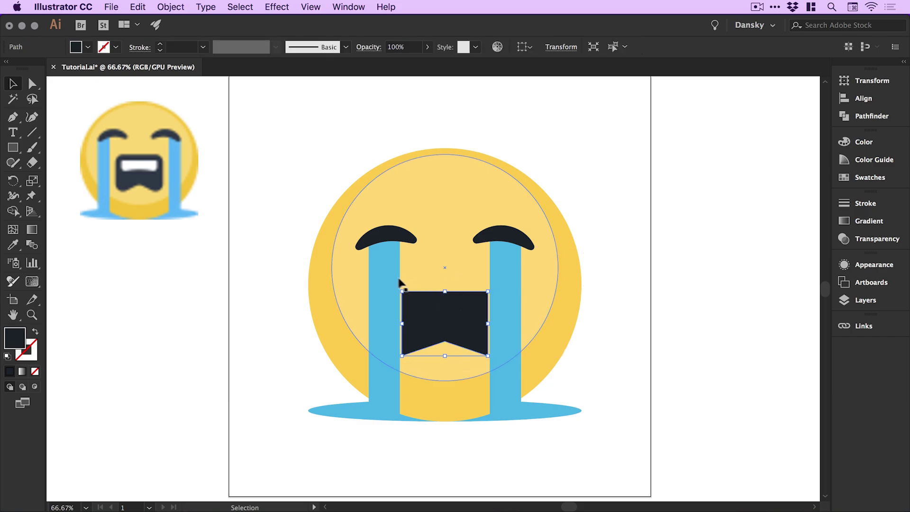
Nudge the left tear and eyebrow left and the right pair right.
{"action": "left_click", "coordinate": [379, 279]}
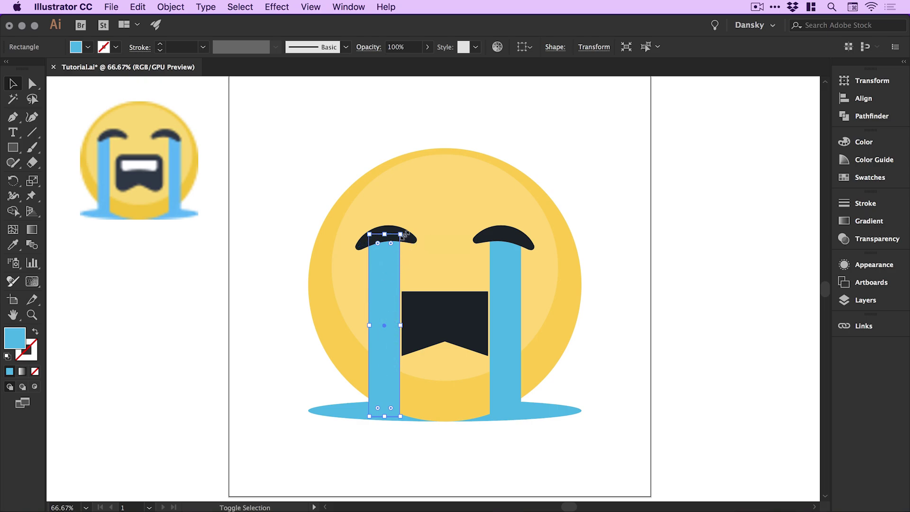
{"action": "left_click", "coordinate": [412, 241], "text": "shift"}
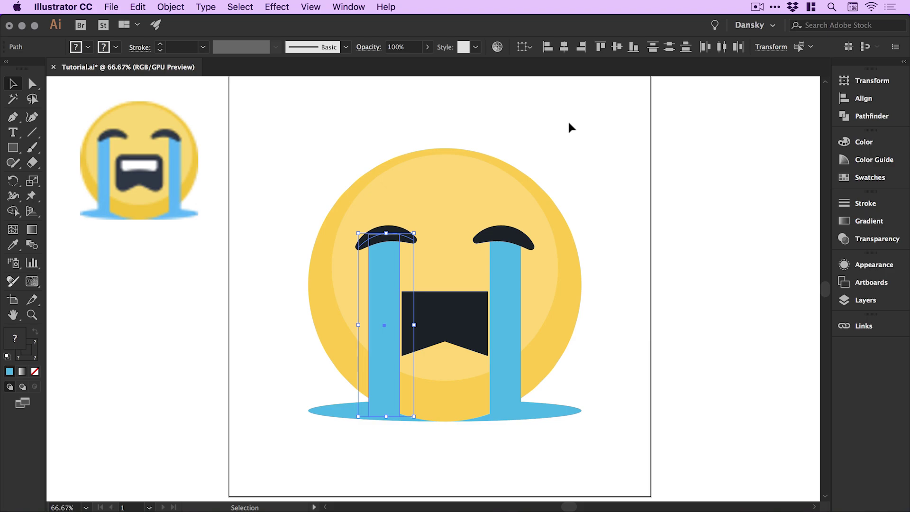
{"action": "key", "text": "Left"}
{"action": "key", "text": "Right"}
{"action": "key", "text": "Left"}
{"action": "key", "text": "Left"}
{"action": "key", "text": "Left"}
{"action": "key", "text": "Left"}
{"action": "key", "text": "Left"}
{"action": "key", "text": "Left"}
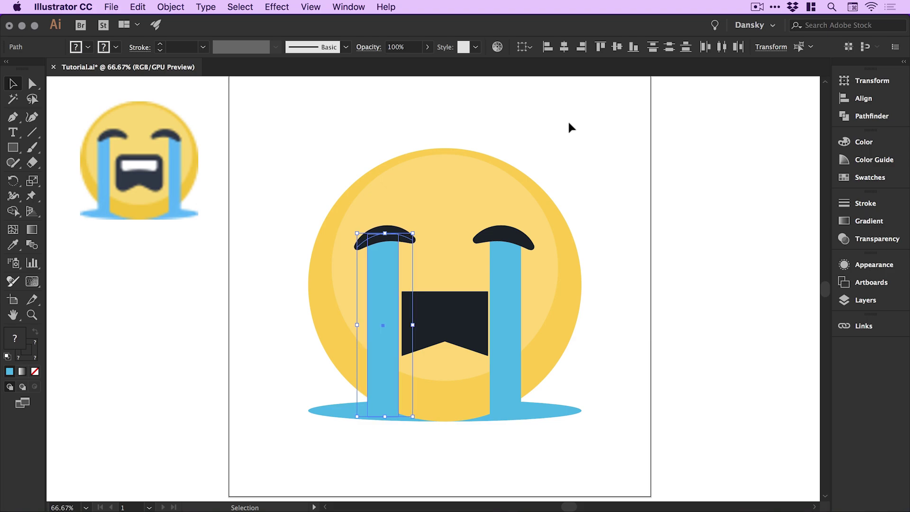
{"action": "key", "text": "Left"}
{"action": "key", "text": "Left"}
{"action": "key", "text": "Left"}
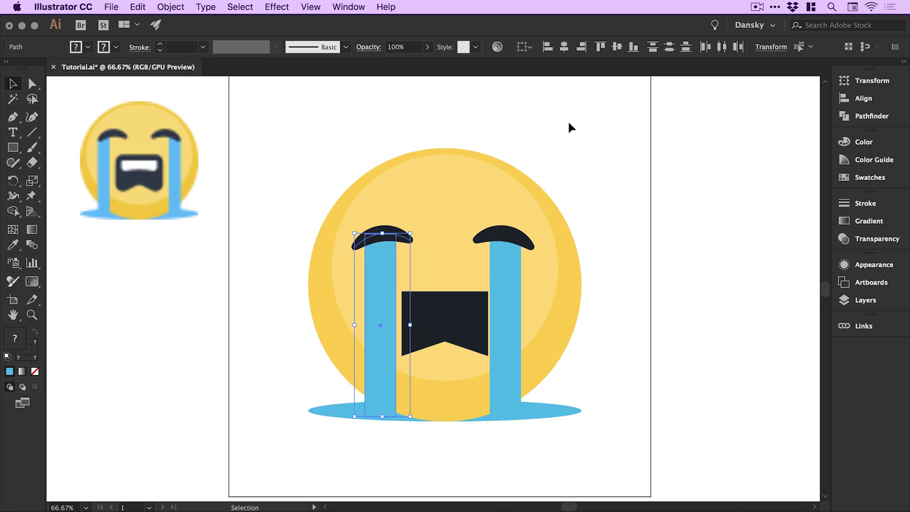
{"action": "key", "text": "Left"}
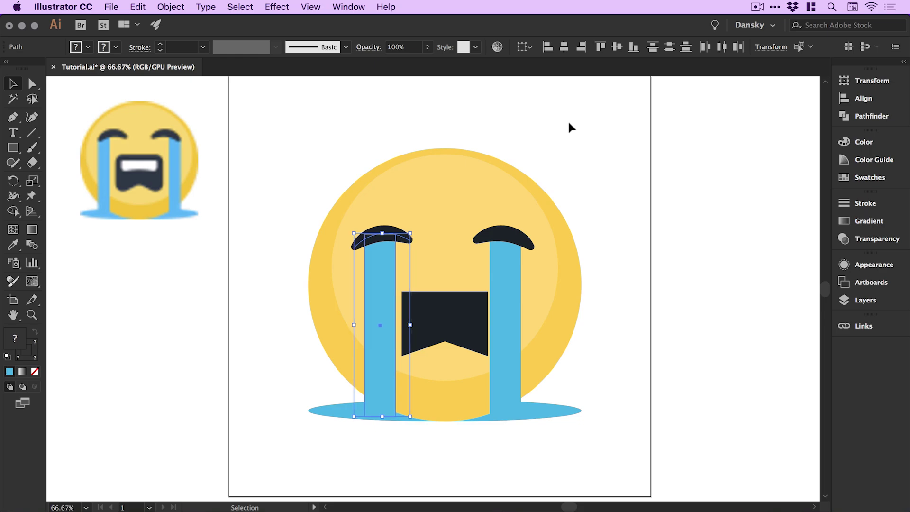
{"action": "left_click", "coordinate": [520, 241]}
{"action": "key", "text": "Right"}
{"action": "key", "text": "Right"}
{"action": "key", "text": "Right"}
{"action": "key", "text": "Right"}
{"action": "key", "text": "Right"}
{"action": "key", "text": "Right"}
{"action": "key", "text": "Right"}
{"action": "key", "text": "Right"}
{"action": "key", "text": "Right"}
{"action": "key", "text": "Right"}
{"action": "key", "text": "Right"}
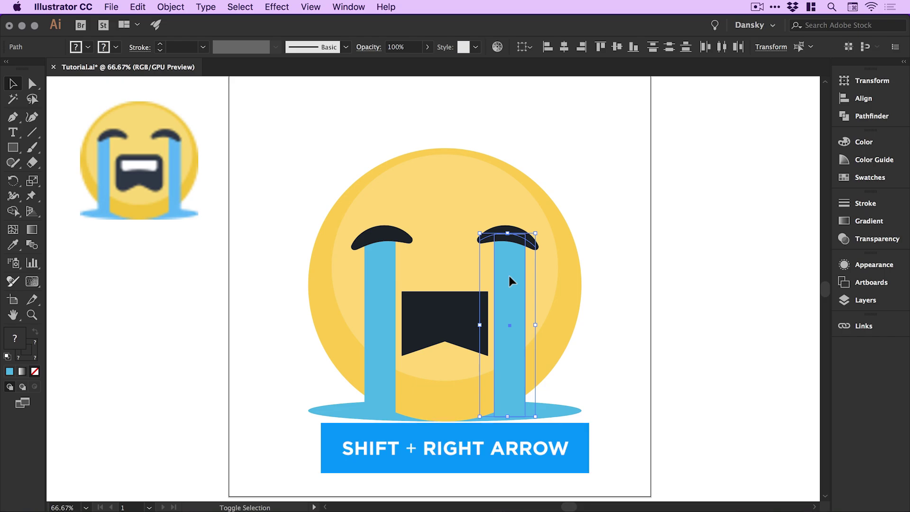
{"action": "key", "text": "shift+Right"}
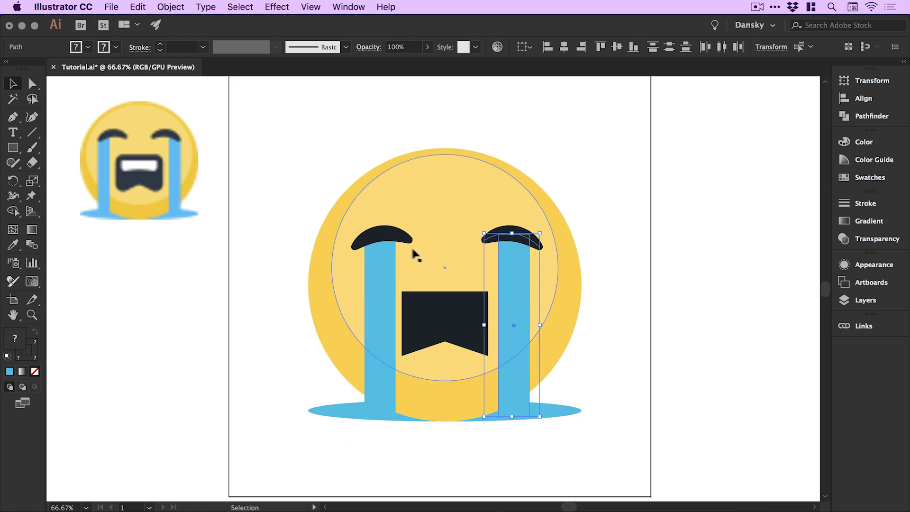
Shift the left eyebrow and tear further left, then undo the recent nudges.
{"action": "left_click", "coordinate": [392, 235]}
{"action": "left_click", "coordinate": [388, 275], "text": "shift"}
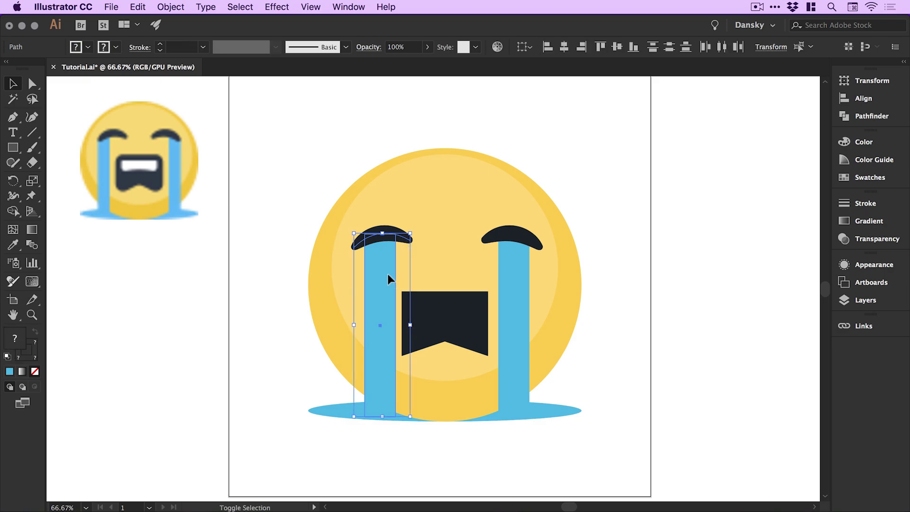
{"action": "key", "text": "shift+Left"}
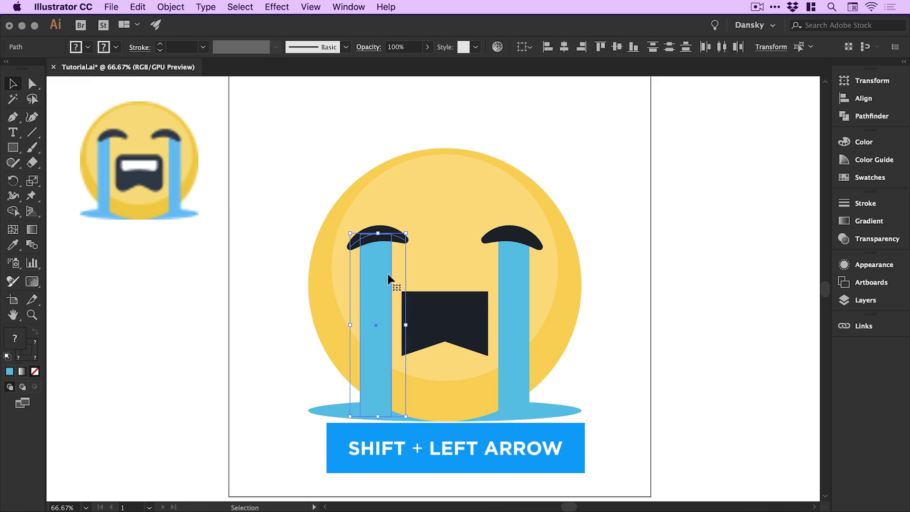
{"action": "left_click", "coordinate": [666, 174]}
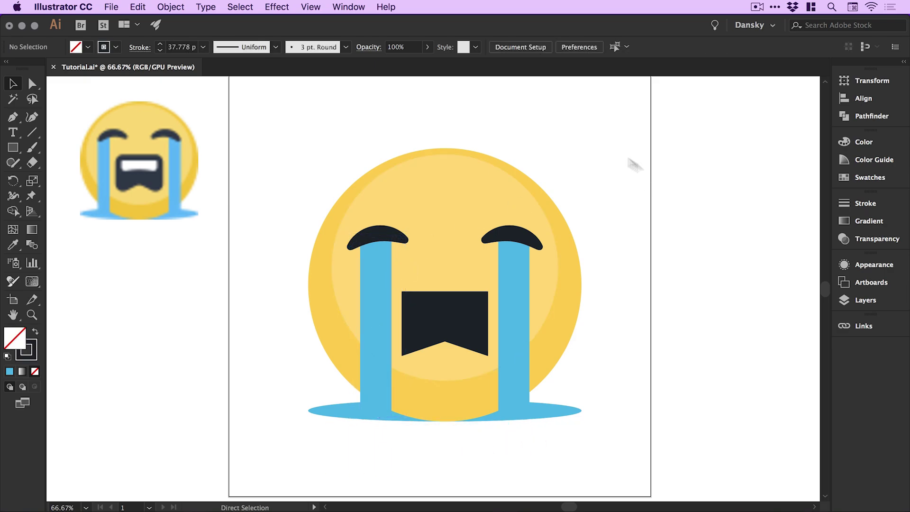
{"action": "key", "text": "ctrl+z"}
{"action": "key", "text": "v"}
{"action": "key", "text": "ctrl+z"}
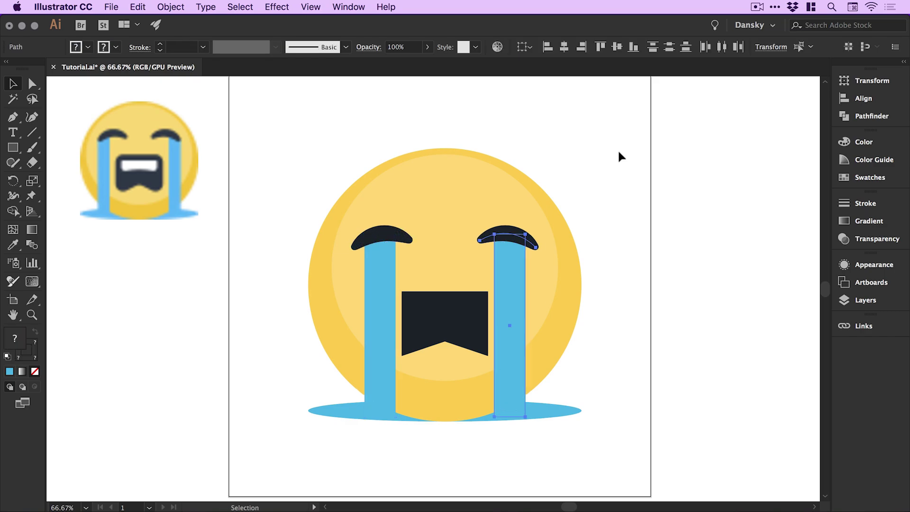
{"action": "key", "text": "ctrl+z"}
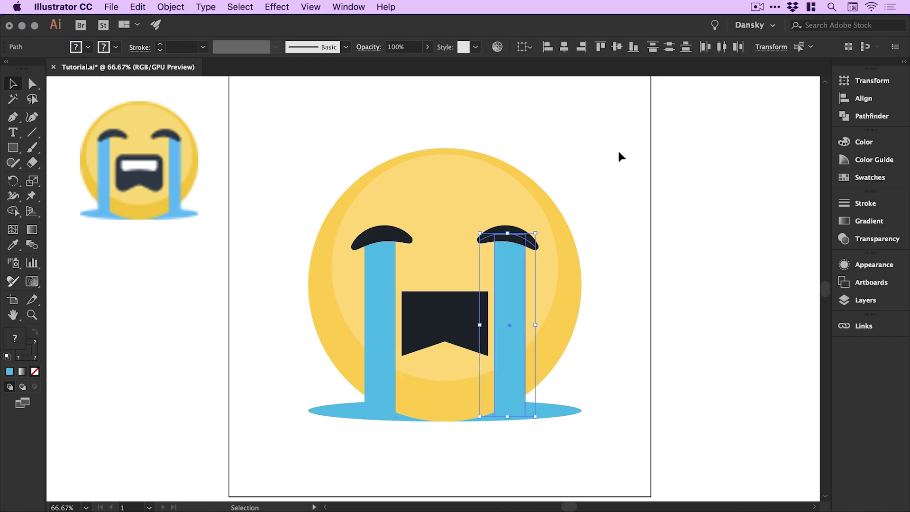
Move both eyebrows straight up on the face.
{"action": "left_click", "coordinate": [394, 237]}
{"action": "left_click", "coordinate": [517, 237], "text": "shift"}
{"action": "left_click_drag", "start_coordinate": [518, 237], "coordinate": [518, 222]}
Stretch both tear streams upward so their tops meet the eyebrows.
{"action": "scroll", "coordinate": [468, 266], "scroll_direction": "up", "scroll_amount": 5}
{"action": "left_click", "coordinate": [266, 264]}
{"action": "left_click", "coordinate": [555, 243], "text": "shift"}
{"action": "left_click_drag", "start_coordinate": [407, 184], "coordinate": [408, 148]}
{"action": "left_click", "coordinate": [781, 109]}
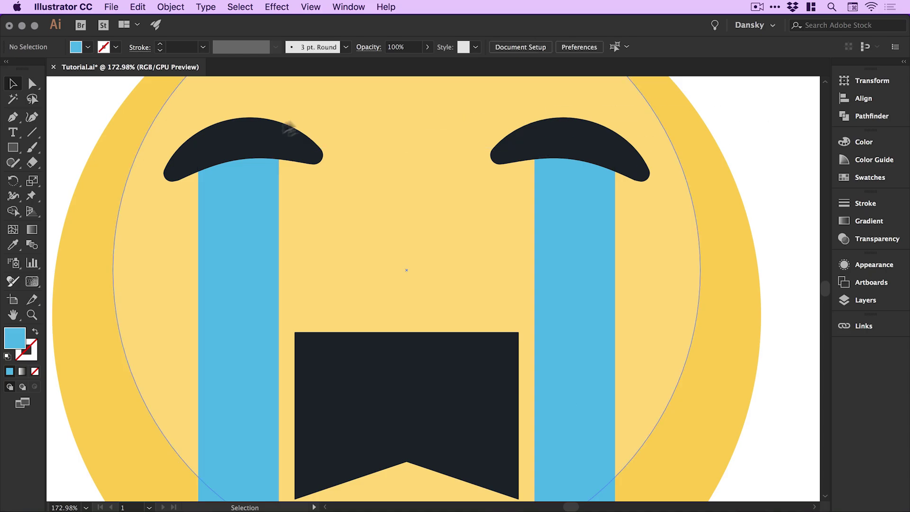
Scale the mouth shape down and move it higher on the face.
{"action": "left_click", "coordinate": [443, 392]}
{"action": "scroll", "coordinate": [518, 331], "scroll_direction": "down", "scroll_amount": 2}
{"action": "left_click_drag", "start_coordinate": [524, 291], "coordinate": [521, 299]}
{"action": "left_click_drag", "start_coordinate": [488, 345], "coordinate": [605, 350]}
Round the mouth's top and bottom corners and the bottom notch with live corner widgets.
{"action": "key", "text": "super+1"}
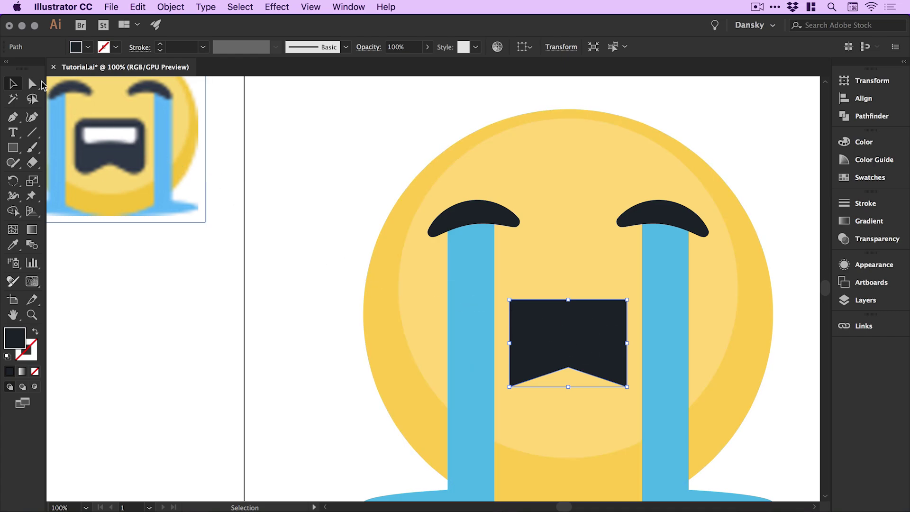
{"action": "left_click", "coordinate": [32, 83]}
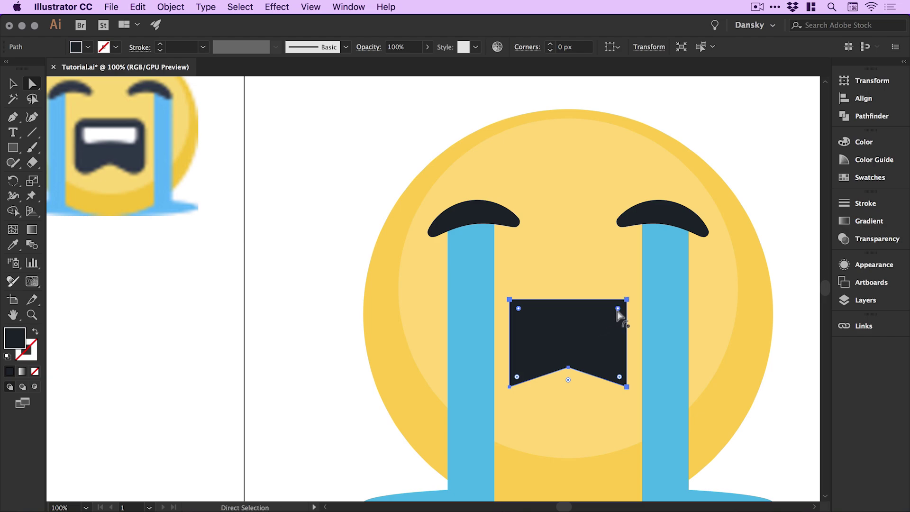
{"action": "left_click_drag", "start_coordinate": [617, 308], "coordinate": [612, 315]}
{"action": "left_click_drag", "start_coordinate": [619, 379], "coordinate": [614, 367]}
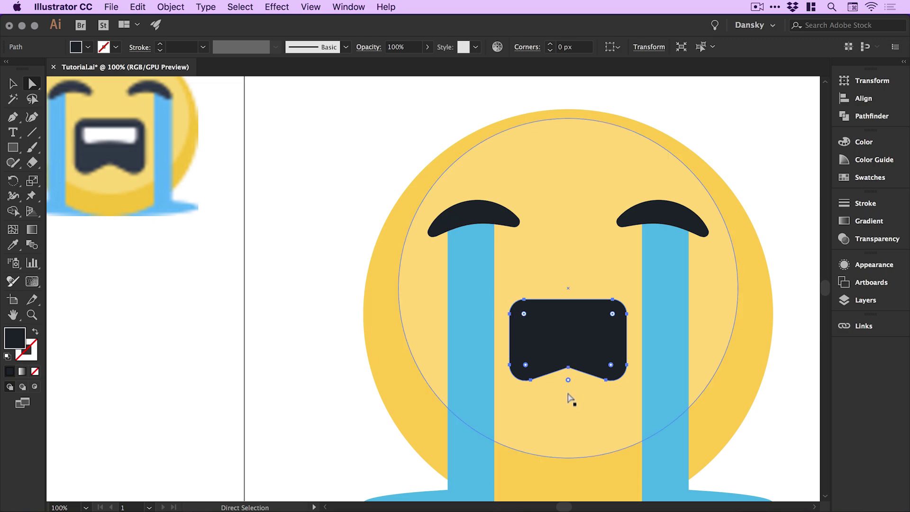
{"action": "left_click_drag", "start_coordinate": [568, 380], "coordinate": [572, 382]}
Select the mouth's bottom-middle anchors and undo the notch rounding.
{"action": "key", "text": "v"}
{"action": "left_click", "coordinate": [325, 193]}
{"action": "left_click", "coordinate": [575, 350]}
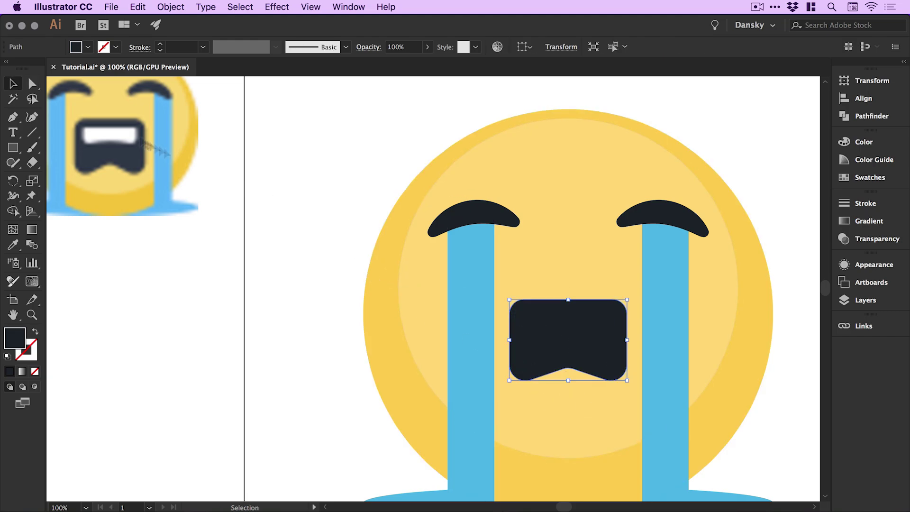
{"action": "left_click", "coordinate": [32, 83]}
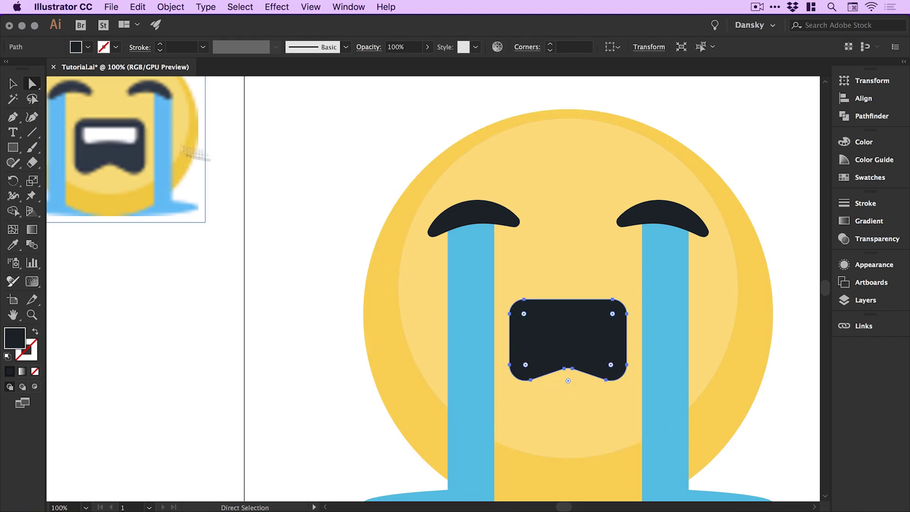
{"action": "left_click", "coordinate": [361, 181]}
{"action": "left_click_drag", "start_coordinate": [553, 362], "coordinate": [574, 371]}
{"action": "left_click", "coordinate": [539, 316]}
{"action": "key", "text": "v"}
{"action": "scroll", "coordinate": [568, 339], "scroll_direction": "up", "scroll_amount": 5}
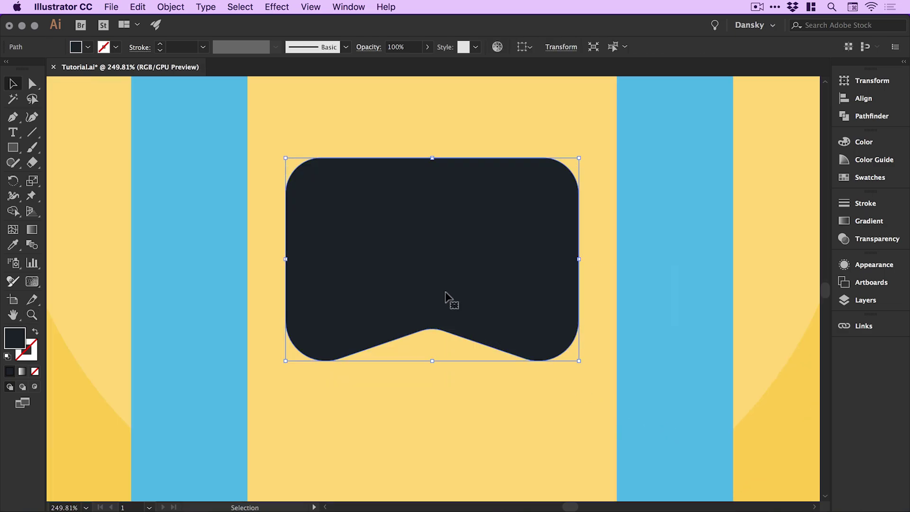
{"action": "key", "text": "a"}
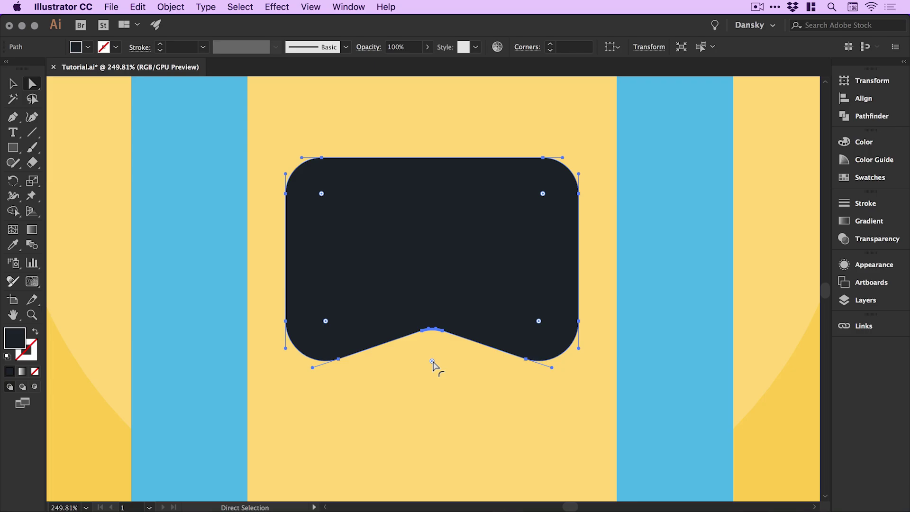
{"action": "left_click", "coordinate": [138, 6]}
{"action": "left_click", "coordinate": [147, 19]}
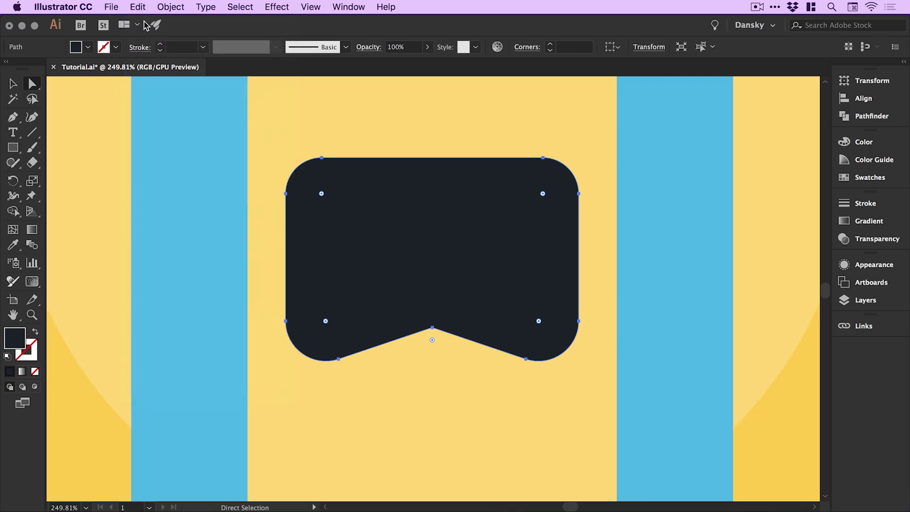
Drag the bottom-centre notch anchor higher, then recentre the view on the whole face.
{"action": "left_click", "coordinate": [441, 368]}
{"action": "left_click_drag", "start_coordinate": [432, 328], "coordinate": [433, 311]}
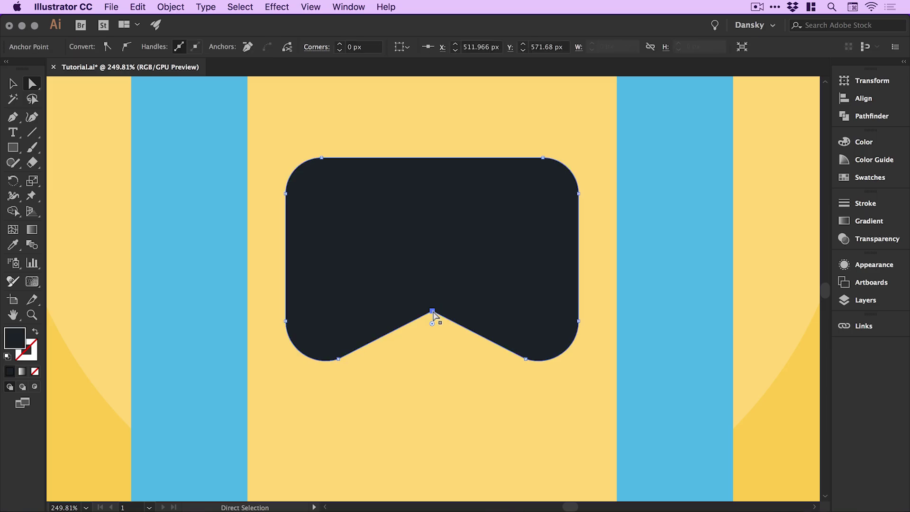
{"action": "left_click", "coordinate": [433, 313]}
{"action": "key", "text": "super"}
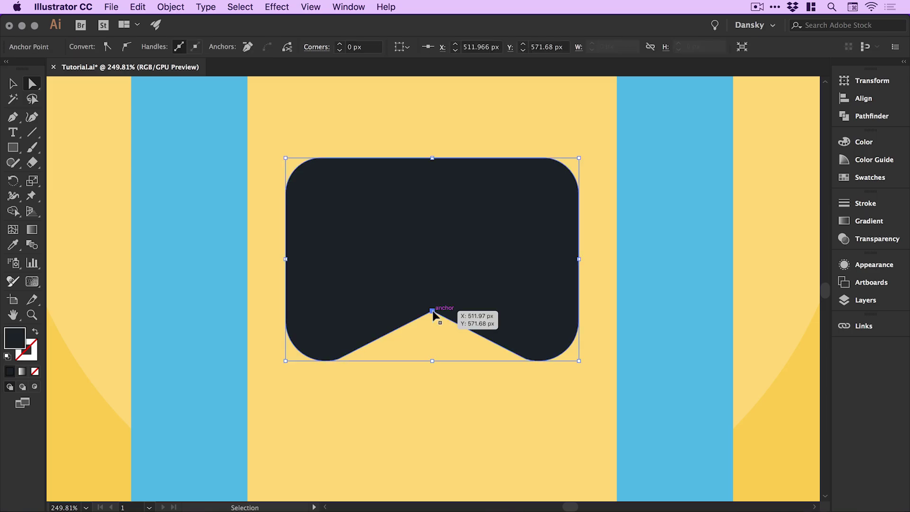
{"action": "key", "text": "super+minus"}
{"action": "key", "text": "super+minus"}
{"action": "key", "text": "space"}
{"action": "left_click_drag", "start_coordinate": [432, 309], "coordinate": [539, 386]}
{"action": "key", "text": "v"}
{"action": "left_click", "coordinate": [185, 311]}
Shift the rounded mouth straight down about 63 px, keeping it between the tears.
{"action": "key", "text": "super+1"}
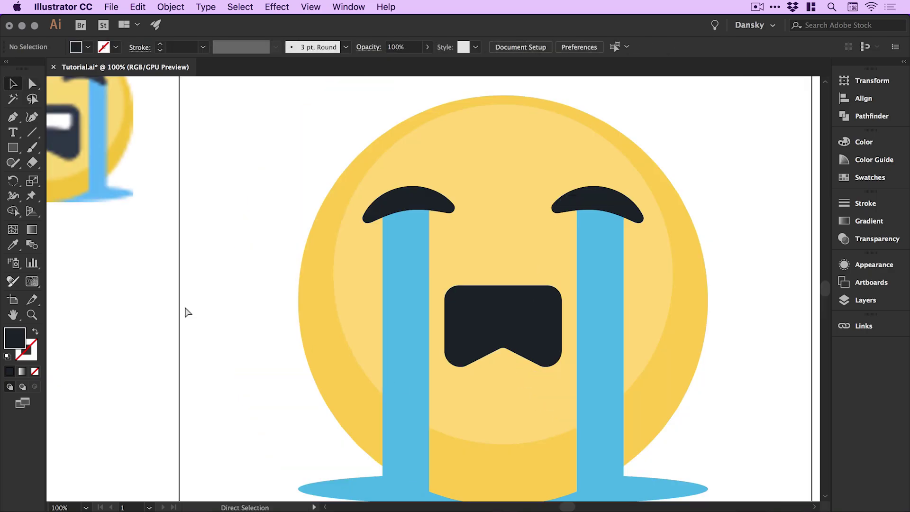
{"action": "key", "text": "super+minus"}
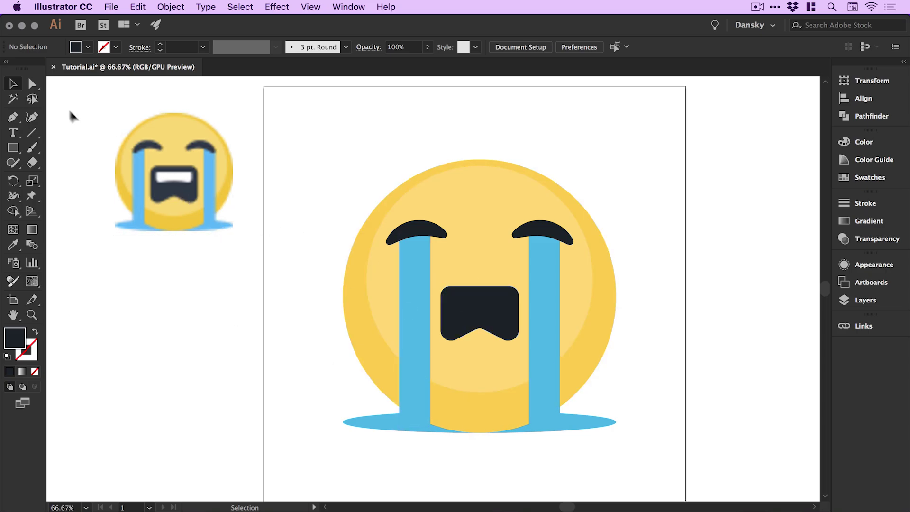
{"action": "left_click", "coordinate": [32, 84]}
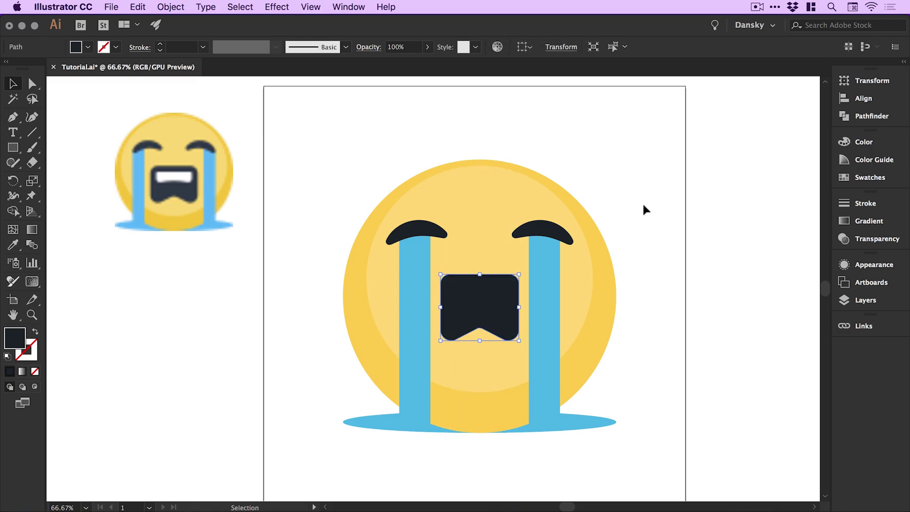
{"action": "left_click", "coordinate": [31, 84]}
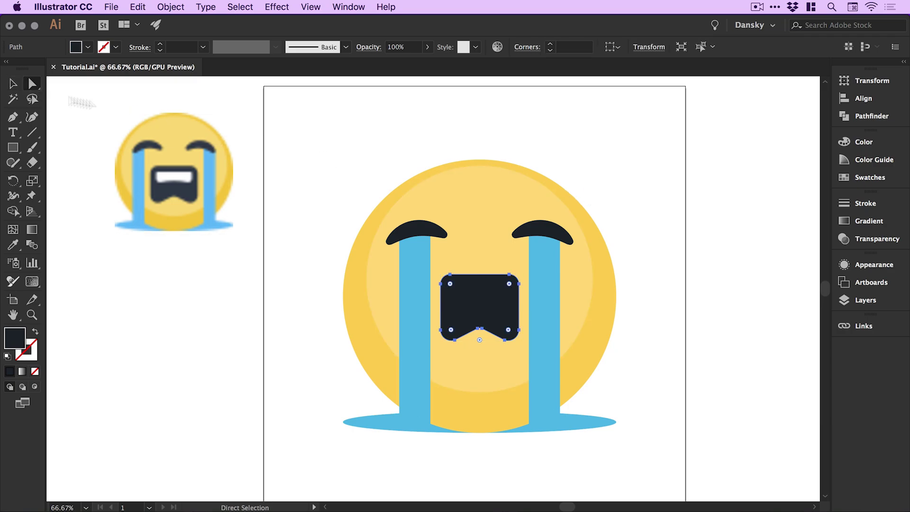
{"action": "left_click", "coordinate": [329, 161]}
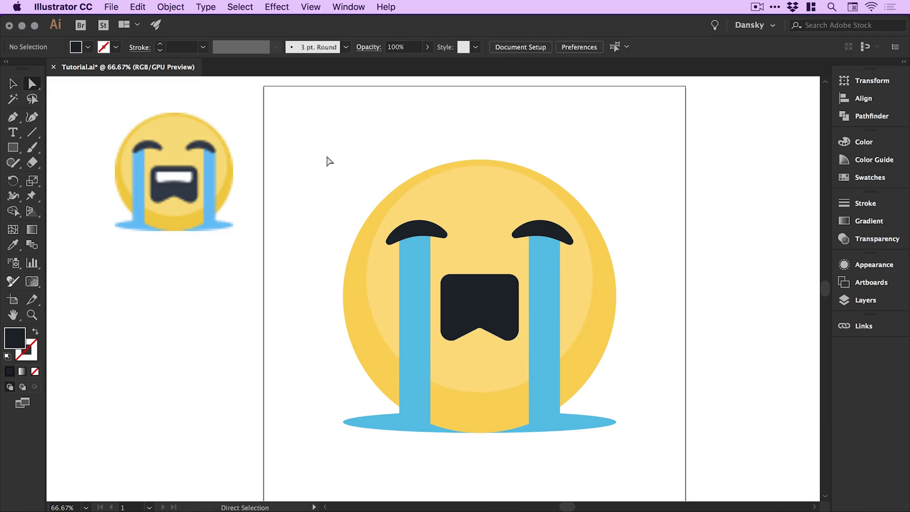
{"action": "key", "text": "v"}
{"action": "left_click_drag", "start_coordinate": [491, 304], "coordinate": [492, 329]}
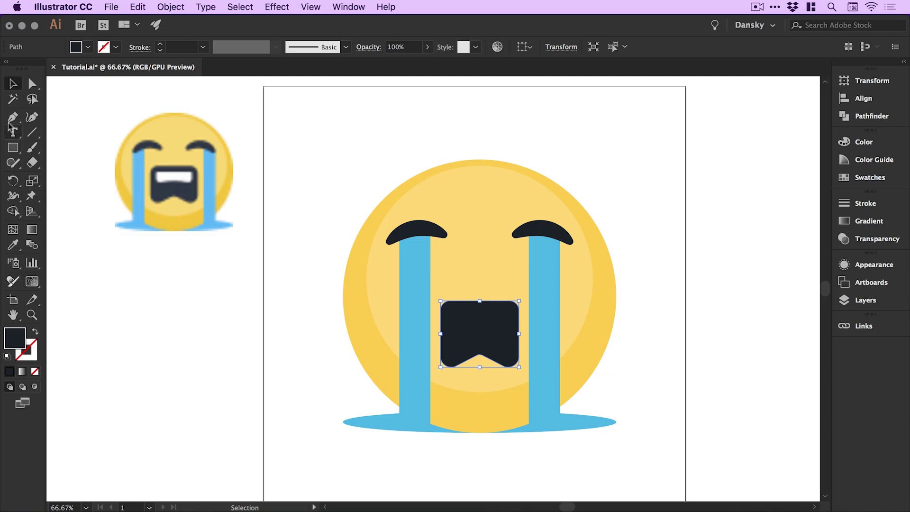
Zoom in on the mouth and try a pure white fill, then undo it.
{"action": "key", "text": "z"}
{"action": "left_click_drag", "start_coordinate": [326, 247], "coordinate": [599, 396]}
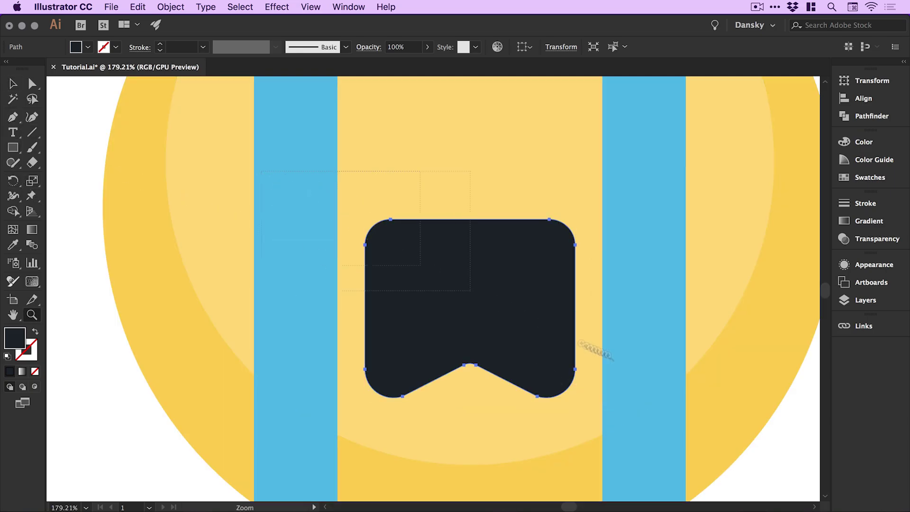
{"action": "left_click", "coordinate": [525, 270]}
{"action": "key", "text": "p"}
{"action": "left_click_drag", "start_coordinate": [266, 271], "coordinate": [255, 236]}
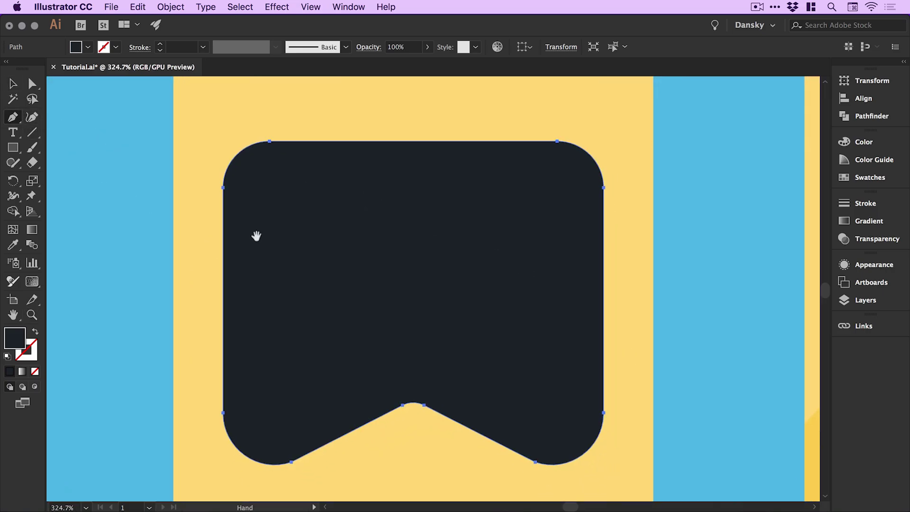
{"action": "double_click", "coordinate": [15, 339]}
{"action": "type", "text": "6FA6BF"}
{"action": "left_click", "coordinate": [465, 256]}
{"action": "left_click", "coordinate": [762, 259]}
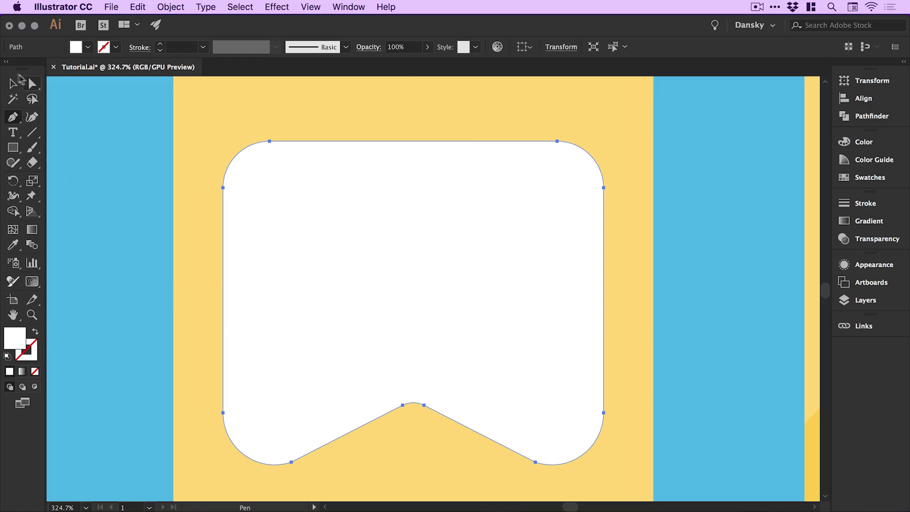
{"action": "key", "text": "cmd+z"}
Deselect the mouth and set pure white as the fill for new Pen paths.
{"action": "left_click", "coordinate": [13, 84]}
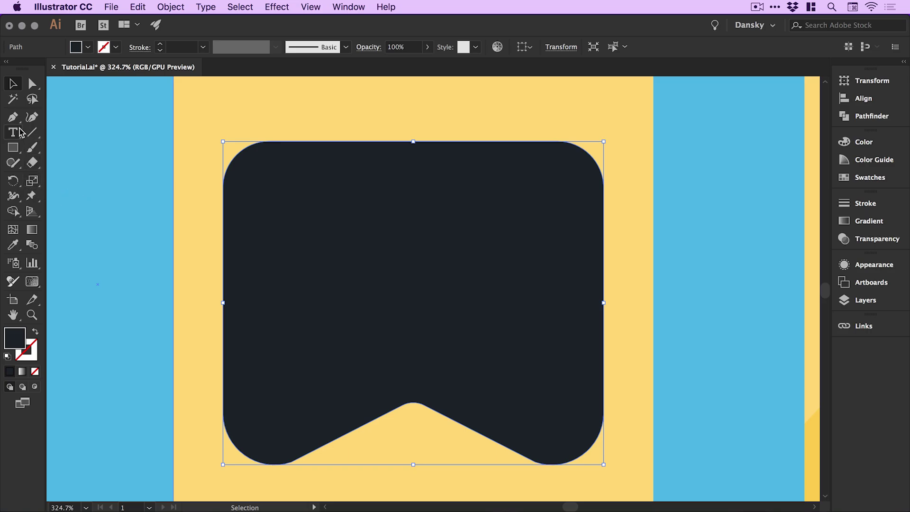
{"action": "left_click", "coordinate": [247, 3]}
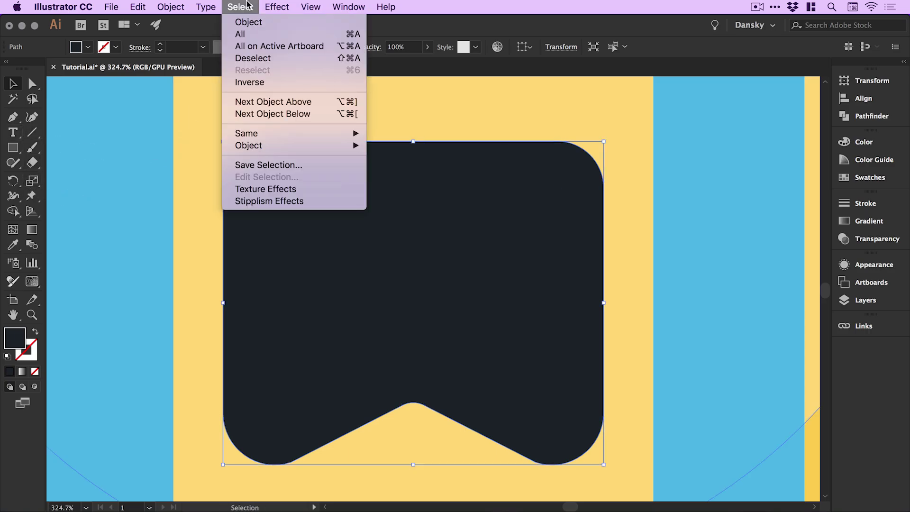
{"action": "left_click", "coordinate": [246, 58]}
{"action": "left_click", "coordinate": [13, 117]}
{"action": "double_click", "coordinate": [19, 338]}
{"action": "type", "text": "7EB6CE"}
{"action": "left_click", "coordinate": [460, 255]}
{"action": "key", "text": "Return"}
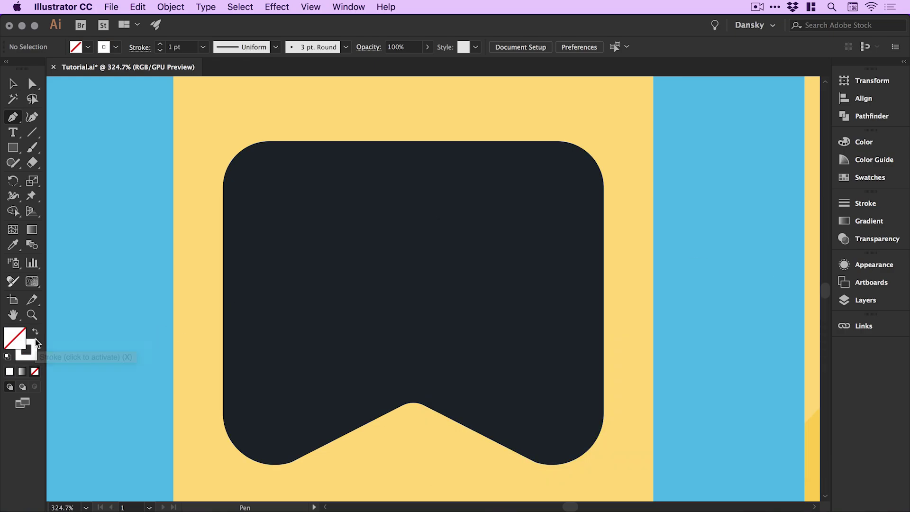
Trace the left teeth outline with a curved bottom edge, cornering back up toward the start.
{"action": "left_click", "coordinate": [255, 202]}
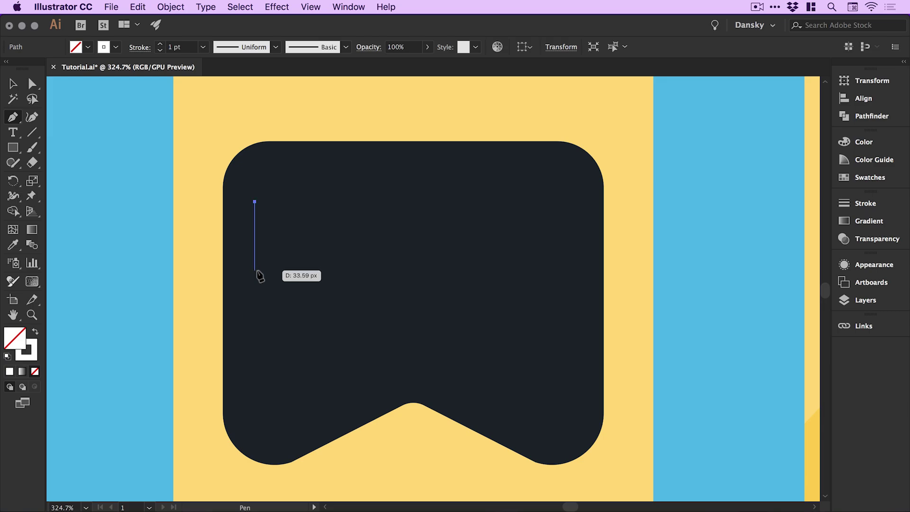
{"action": "left_click", "coordinate": [254, 273]}
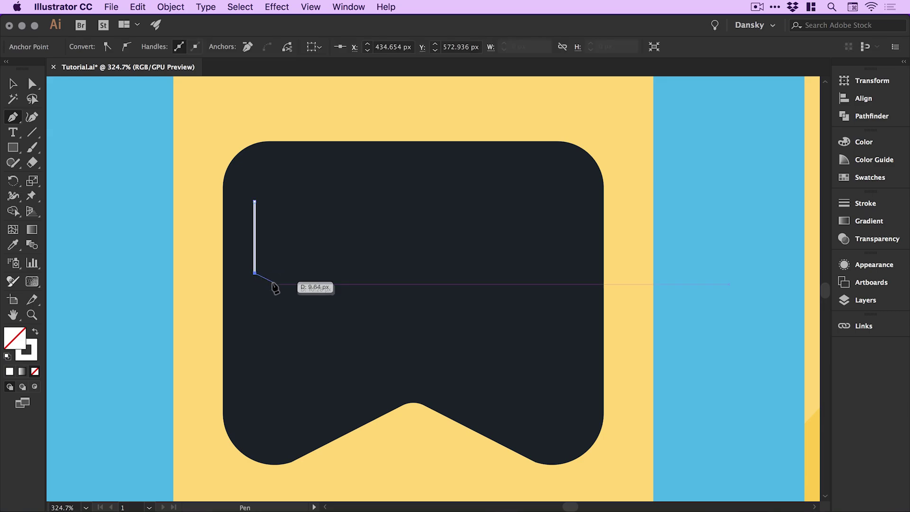
{"action": "left_click_drag", "start_coordinate": [276, 288], "coordinate": [299, 284]}
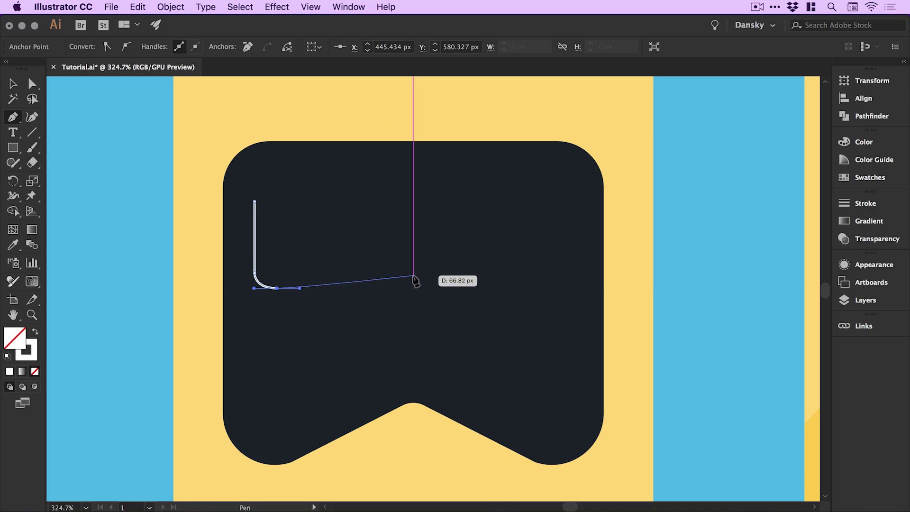
{"action": "left_click_drag", "start_coordinate": [413, 276], "coordinate": [465, 275]}
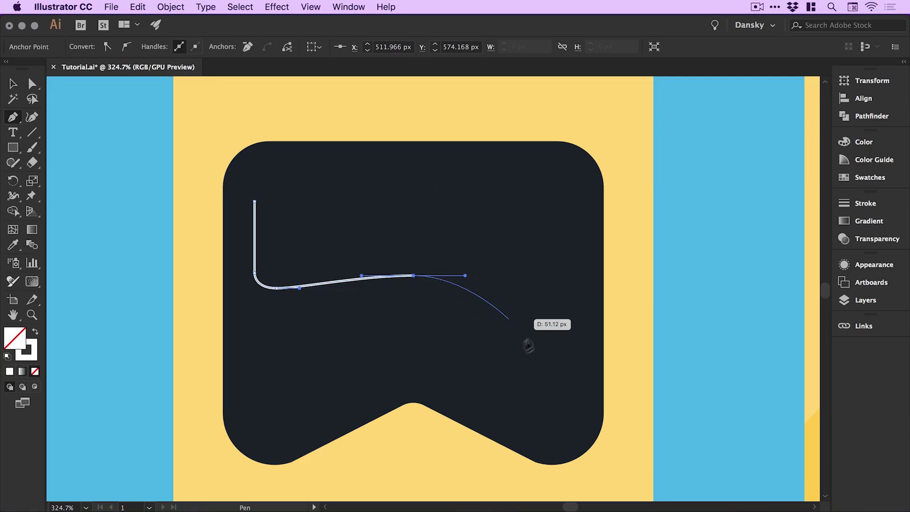
{"action": "left_click", "coordinate": [414, 275], "text": "alt"}
{"action": "left_click_drag", "start_coordinate": [411, 246], "coordinate": [414, 202]}
Close the path, give it a white fill with no stroke, and move it up.
{"action": "left_click", "coordinate": [255, 201]}
{"action": "key", "text": "v"}
{"action": "left_click", "coordinate": [35, 331]}
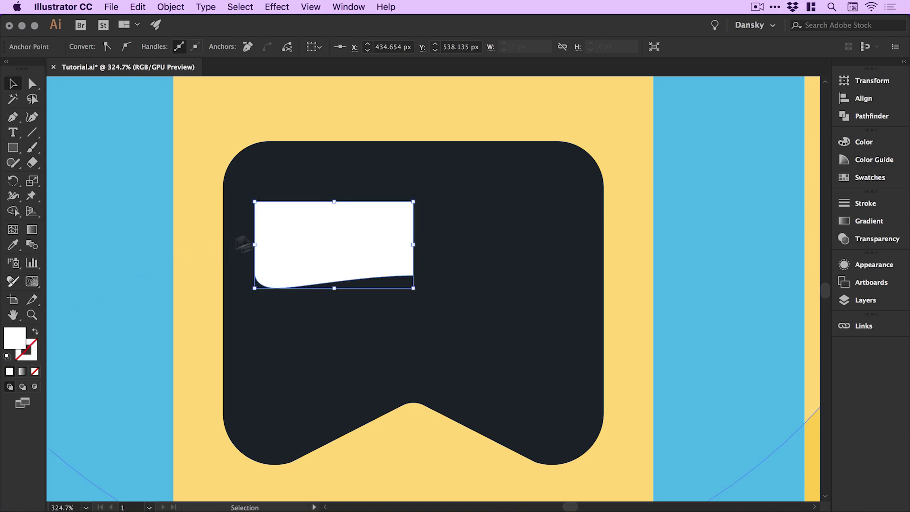
{"action": "mouse_move", "coordinate": [359, 238]}
{"action": "left_mouse_down"}
{"action": "mouse_move", "coordinate": [363, 215]}
{"action": "mouse_move", "coordinate": [356, 222]}
{"action": "left_mouse_up"}
Round the white shape's top-left corner and nudge it slightly up.
{"action": "left_click", "coordinate": [32, 84]}
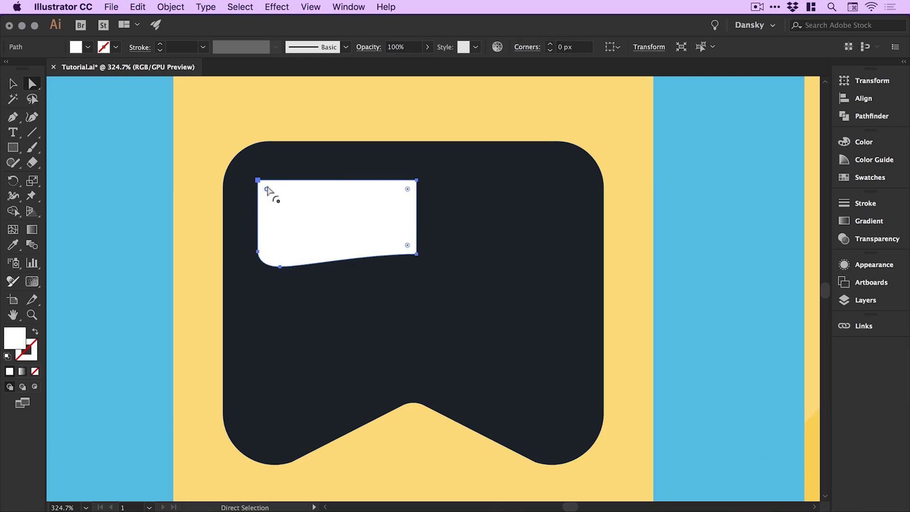
{"action": "mouse_move", "coordinate": [267, 190]}
{"action": "left_mouse_down"}
{"action": "mouse_move", "coordinate": [289, 198]}
{"action": "mouse_move", "coordinate": [273, 196]}
{"action": "left_mouse_up"}
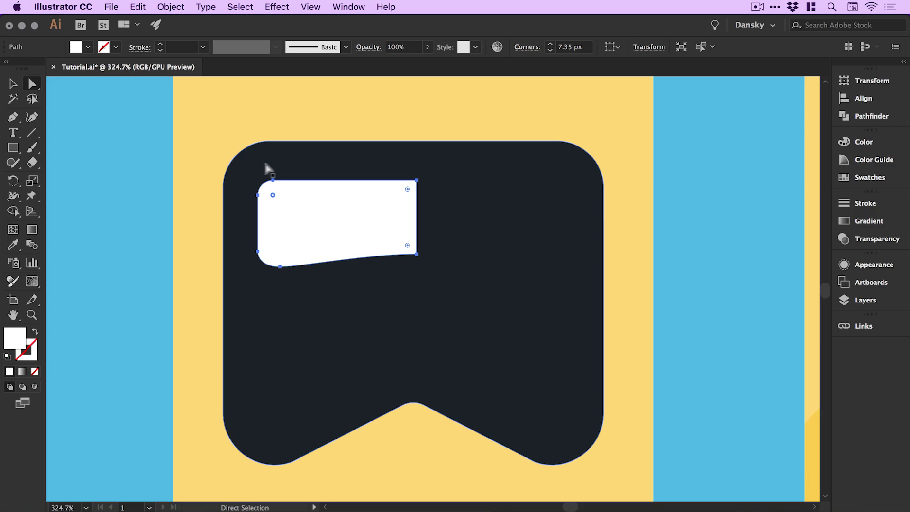
{"action": "left_click_drag", "start_coordinate": [319, 235], "coordinate": [327, 230]}
Alt-drag a duplicate of the white tooth shape to the right.
{"action": "key", "text": "v"}
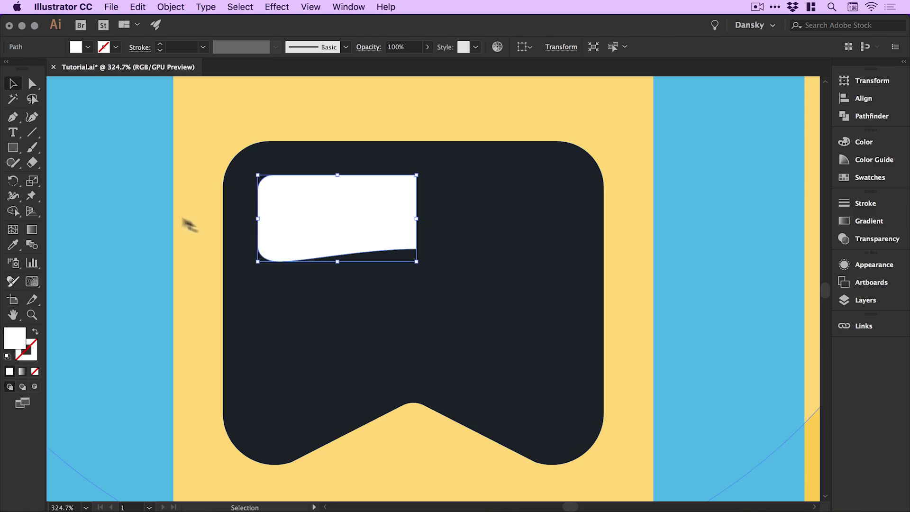
{"action": "left_click", "coordinate": [129, 208]}
{"action": "left_click", "coordinate": [359, 207]}
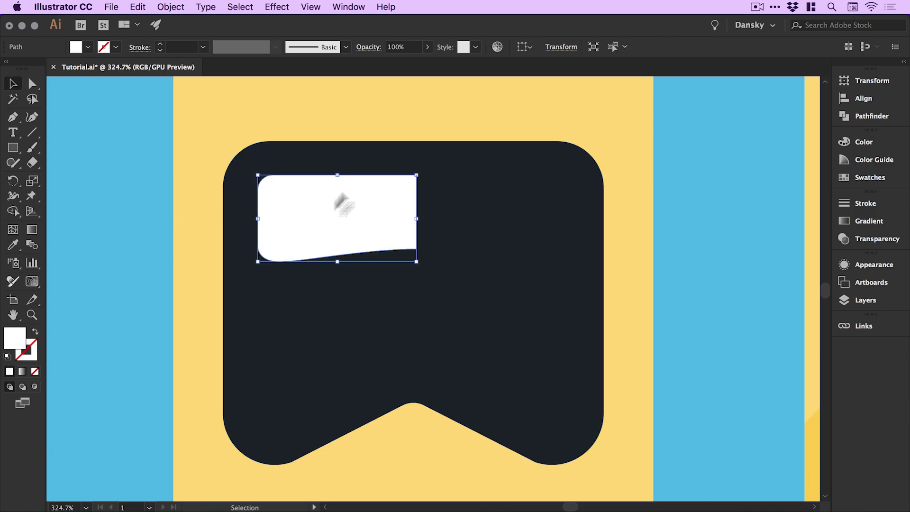
{"action": "left_click_drag", "start_coordinate": [328, 213], "coordinate": [479, 213]}
Reflect the copy across the vertical axis and butt it against the left half.
{"action": "left_click", "coordinate": [171, 7]}
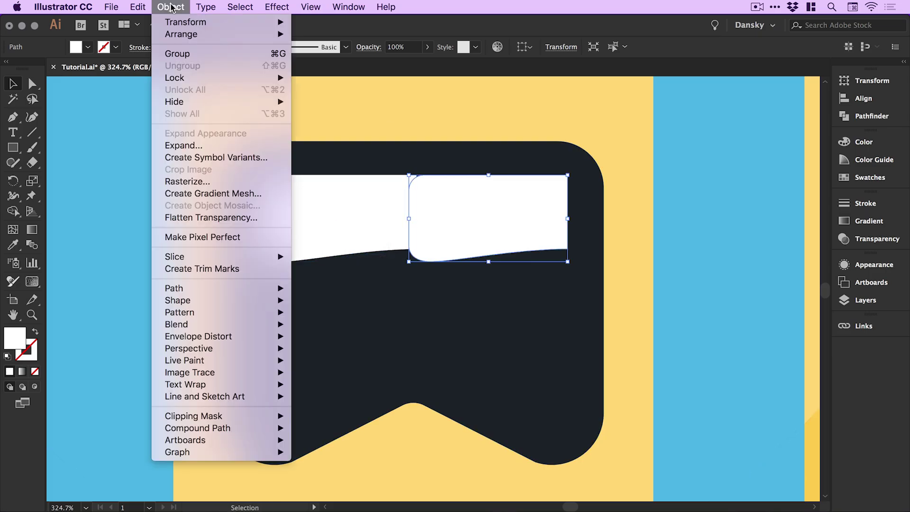
{"action": "mouse_move", "coordinate": [182, 22]}
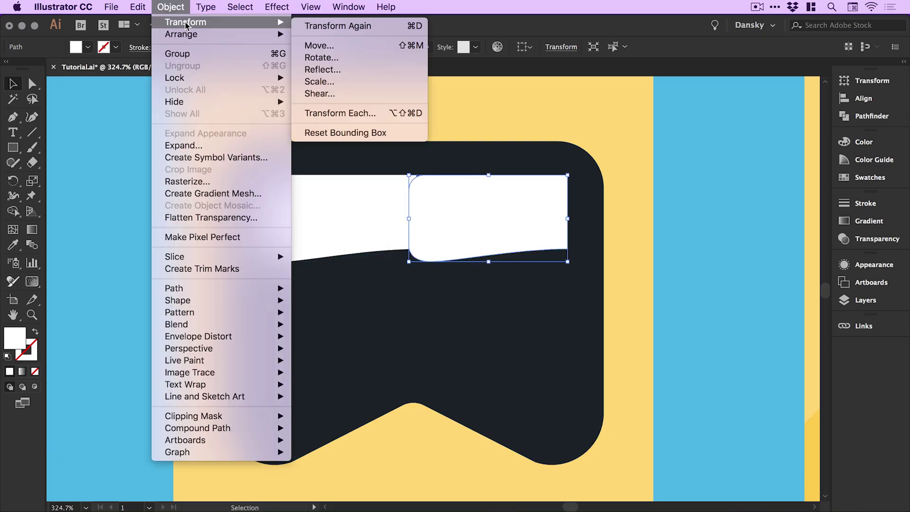
{"action": "left_click", "coordinate": [340, 70]}
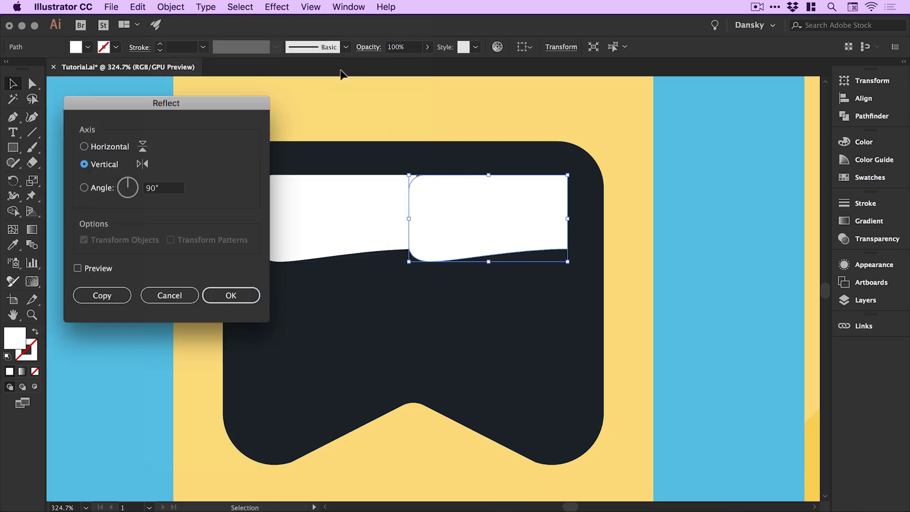
{"action": "left_click", "coordinate": [221, 296]}
{"action": "left_click_drag", "start_coordinate": [457, 222], "coordinate": [494, 237]}
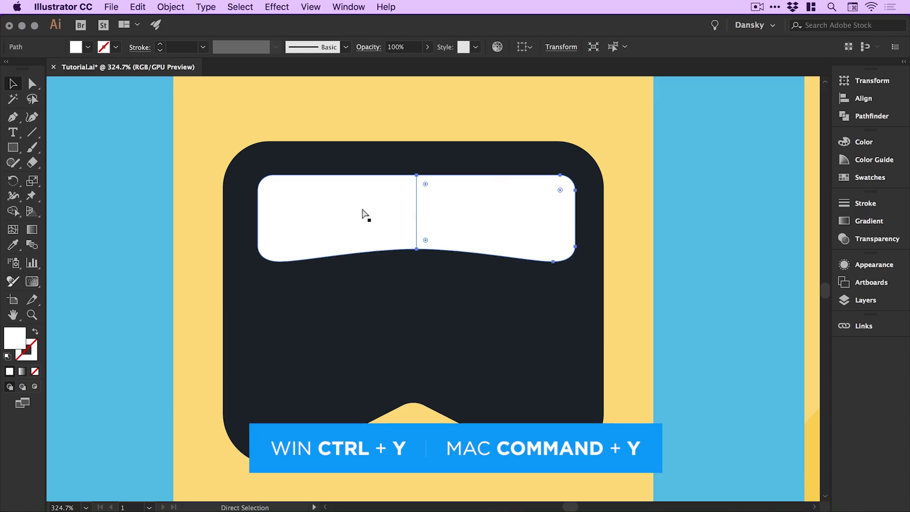
In Outline view, select both teeth halves and combine them with Pathfinder Unite.
{"action": "key", "text": "super+y"}
{"action": "left_click", "coordinate": [135, 208]}
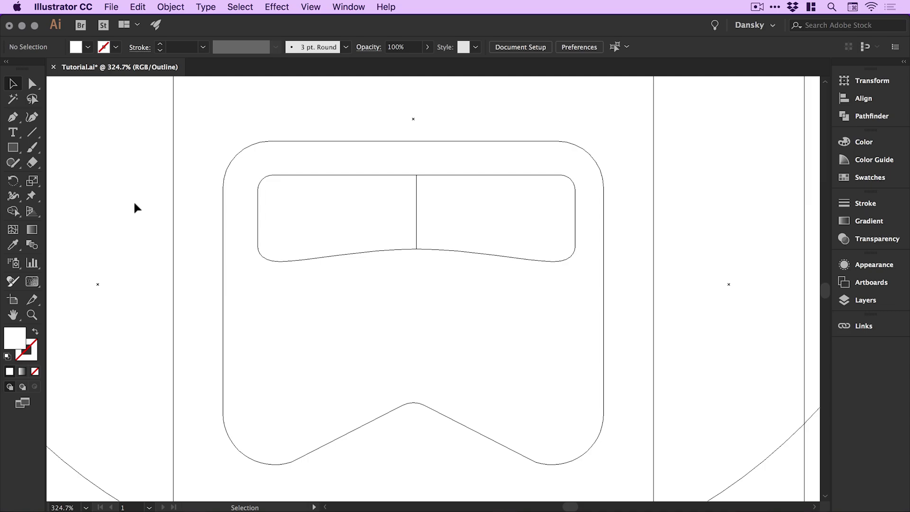
{"action": "left_click", "coordinate": [386, 176]}
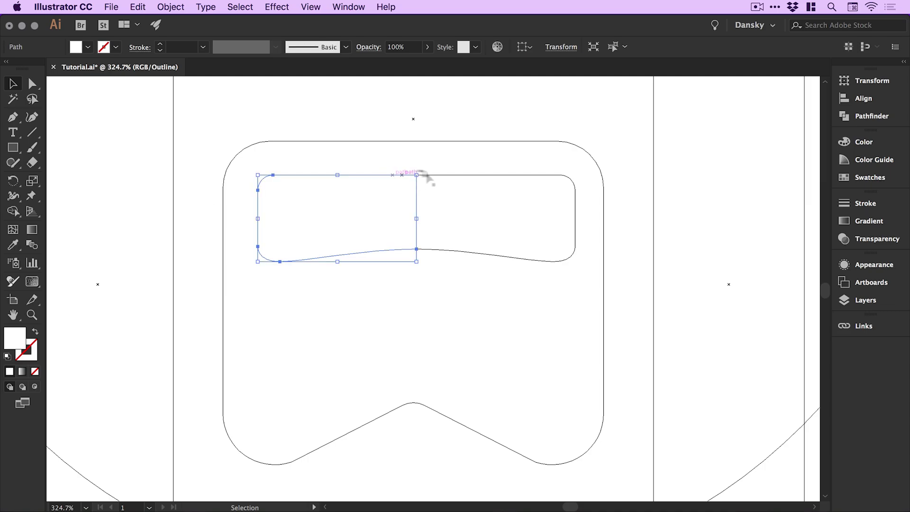
{"action": "left_click", "coordinate": [460, 175], "text": "shift"}
{"action": "left_click", "coordinate": [349, 7]}
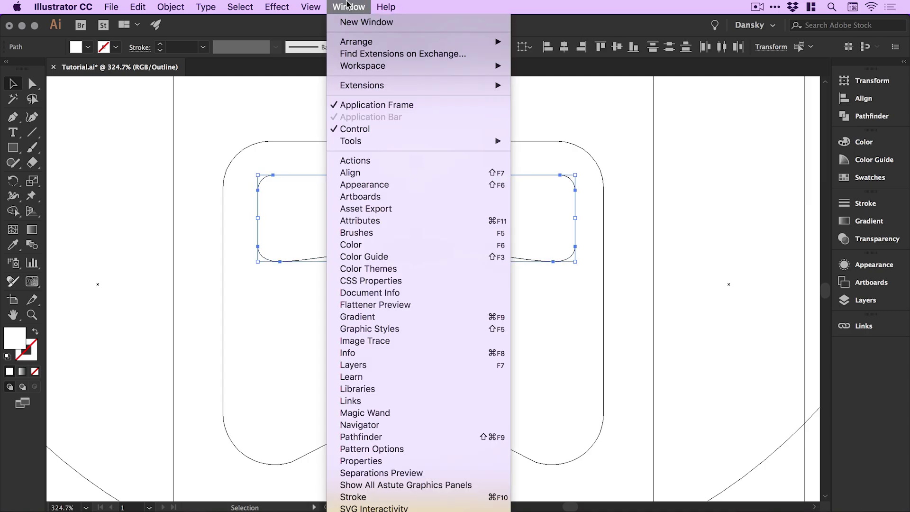
{"action": "scroll", "coordinate": [419, 261], "scroll_direction": "down", "scroll_amount": 5}
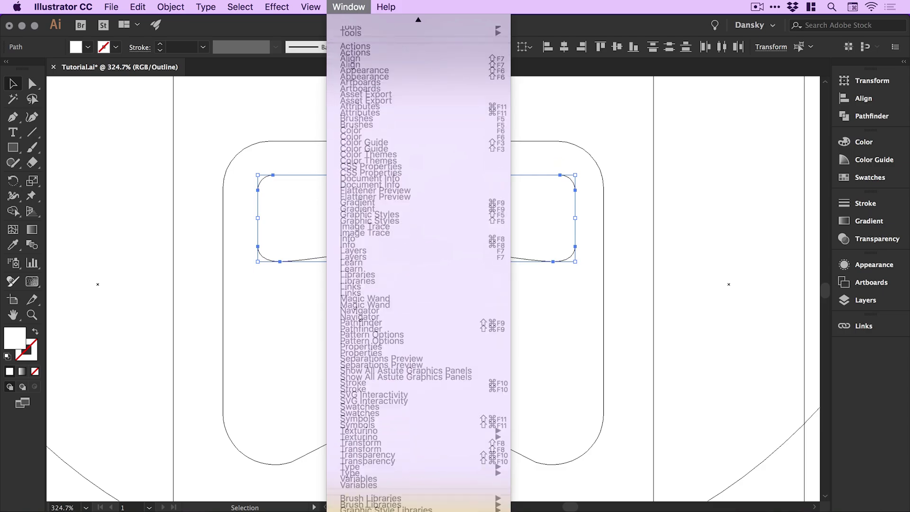
{"action": "left_click", "coordinate": [373, 325]}
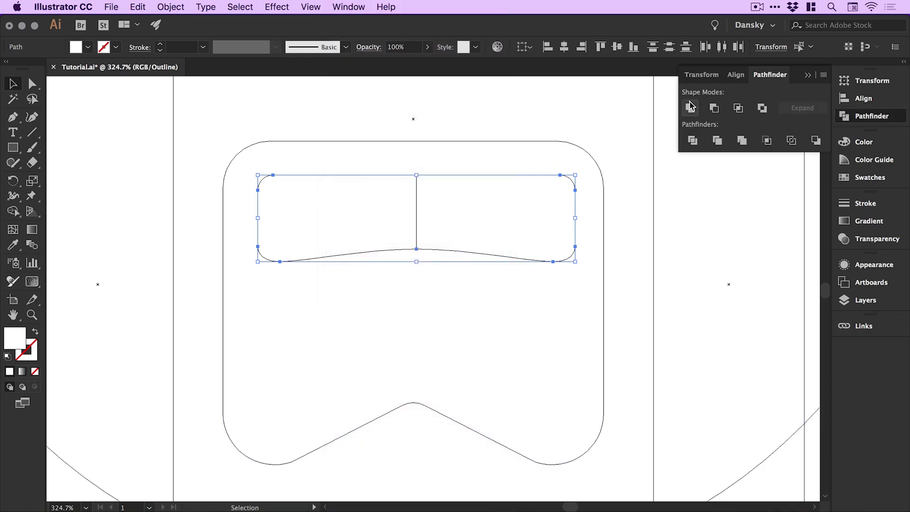
{"action": "left_click", "coordinate": [690, 103]}
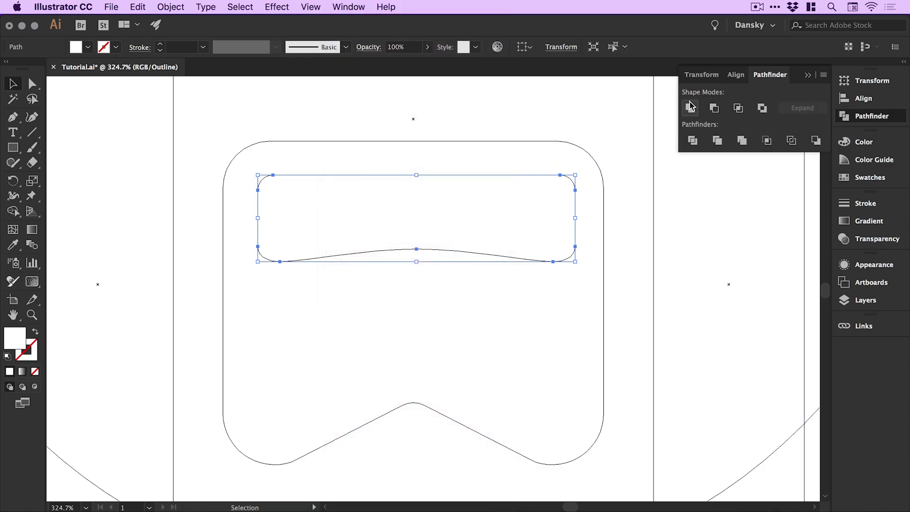
{"action": "left_click", "coordinate": [870, 119]}
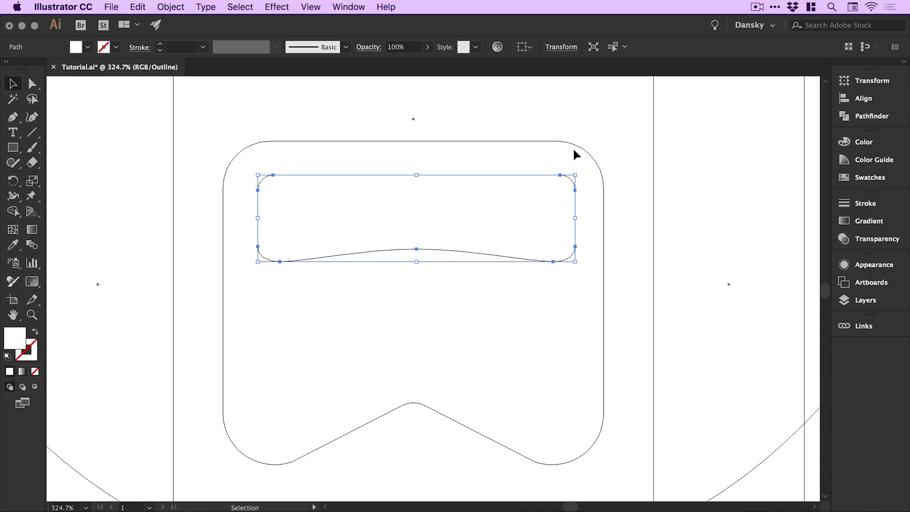
{"action": "key", "text": "super+y"}
Zoom in on the face and move both eyebrows lower.
{"action": "key", "text": "super+shift+a"}
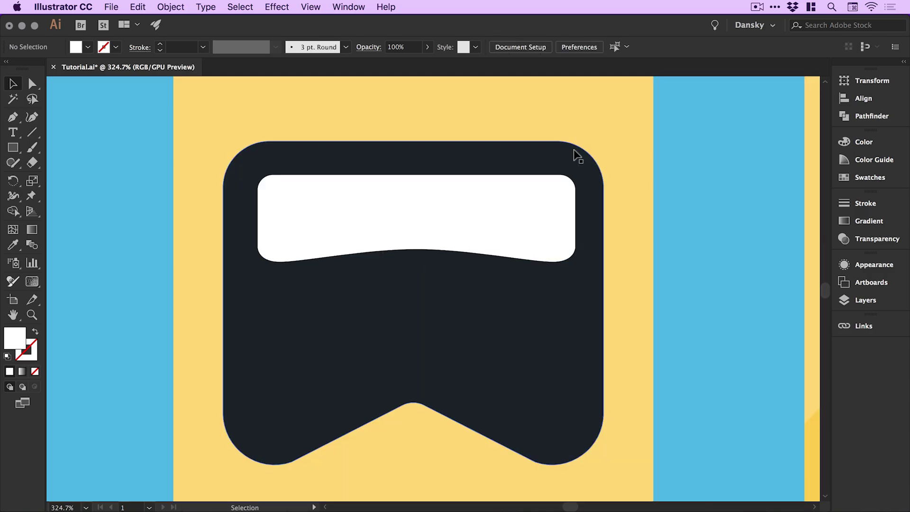
{"action": "key", "text": "super+minus"}
{"action": "key", "text": "super+minus"}
{"action": "key", "text": "super+minus"}
{"action": "key", "text": "super+minus"}
{"action": "key", "text": "super+minus"}
{"action": "key", "text": "super+minus"}
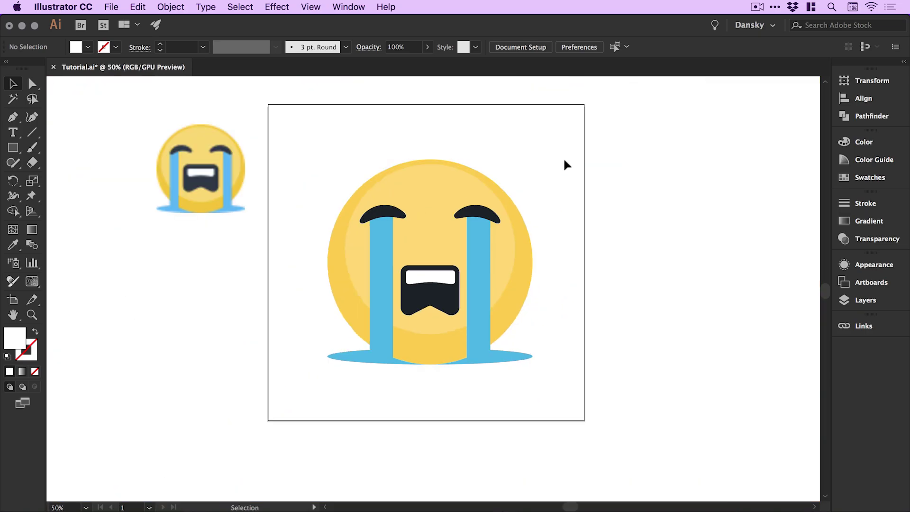
{"action": "key", "text": "super+space"}
{"action": "left_click_drag", "start_coordinate": [350, 154], "coordinate": [593, 403]}
{"action": "left_click", "coordinate": [384, 189]}
{"action": "left_click", "coordinate": [533, 189], "text": "shift"}
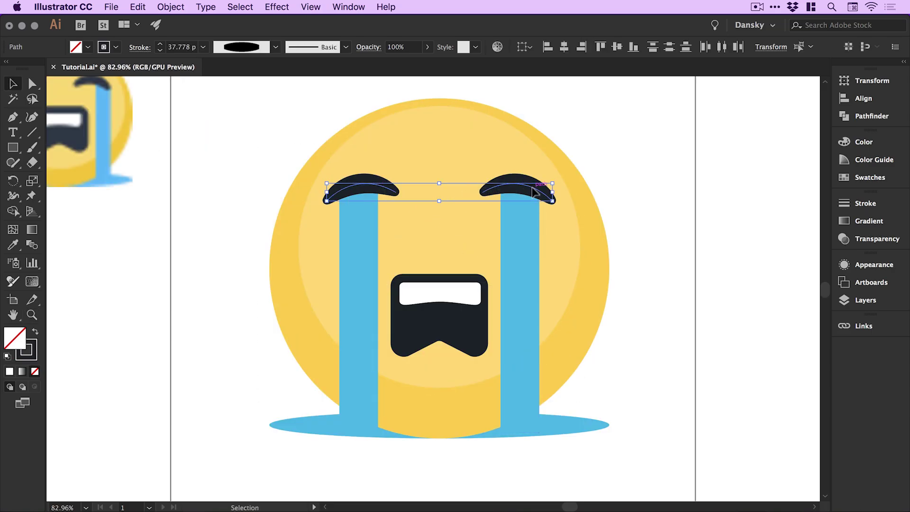
{"action": "left_click_drag", "start_coordinate": [532, 193], "coordinate": [533, 213]}
Shorten both tear streams so their tops start at the eyebrows.
{"action": "left_click", "coordinate": [352, 246]}
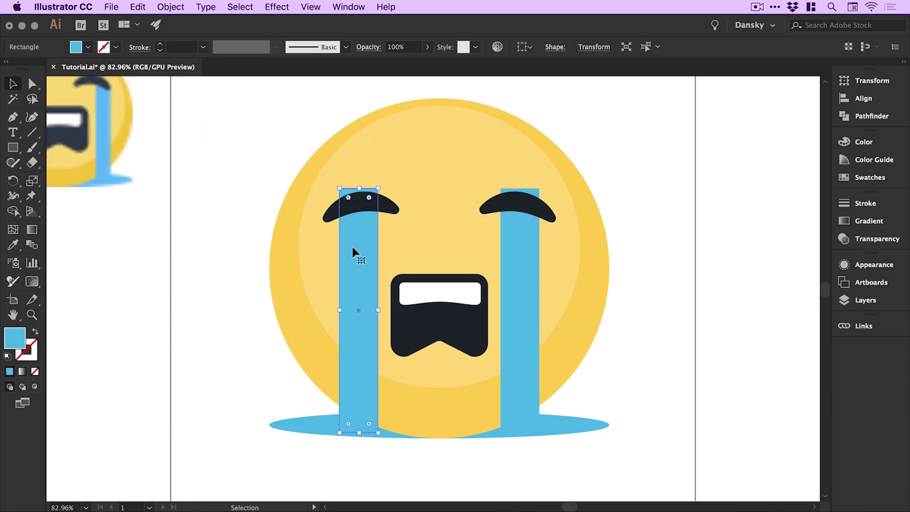
{"action": "left_click", "coordinate": [517, 249], "text": "shift"}
{"action": "left_click_drag", "start_coordinate": [440, 189], "coordinate": [439, 205]}
Select the white teeth and dark mouth together and nudge them slightly up.
{"action": "scroll", "coordinate": [408, 216], "scroll_direction": "left", "scroll_amount": 5}
{"action": "scroll", "coordinate": [408, 216], "scroll_direction": "up", "scroll_amount": 2}
{"action": "left_click", "coordinate": [494, 329]}
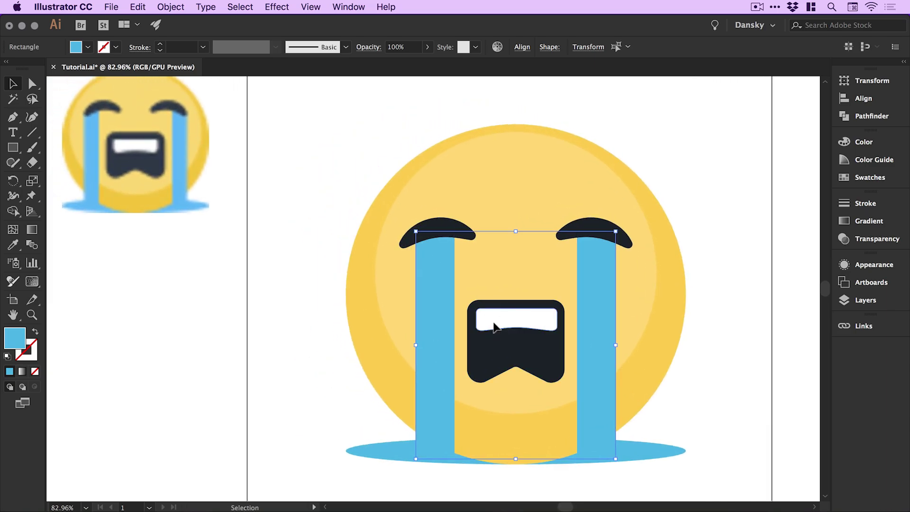
{"action": "left_click", "coordinate": [507, 366], "text": "shift"}
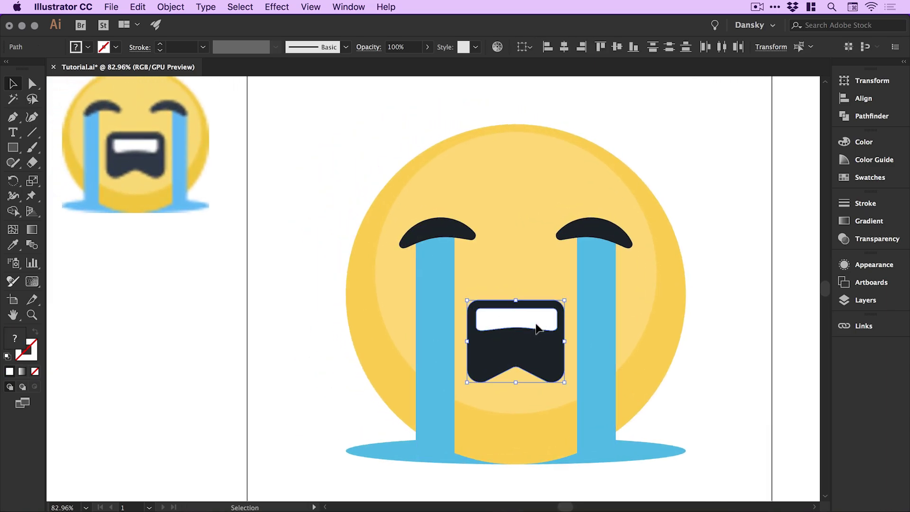
{"action": "left_click_drag", "start_coordinate": [537, 327], "coordinate": [538, 321]}
{"action": "left_click", "coordinate": [713, 162]}
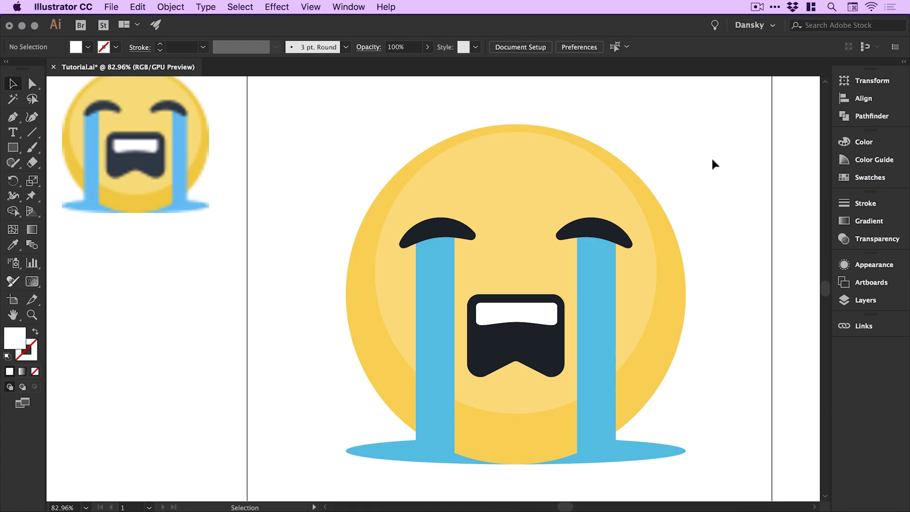
{"action": "key", "text": "super+minus"}
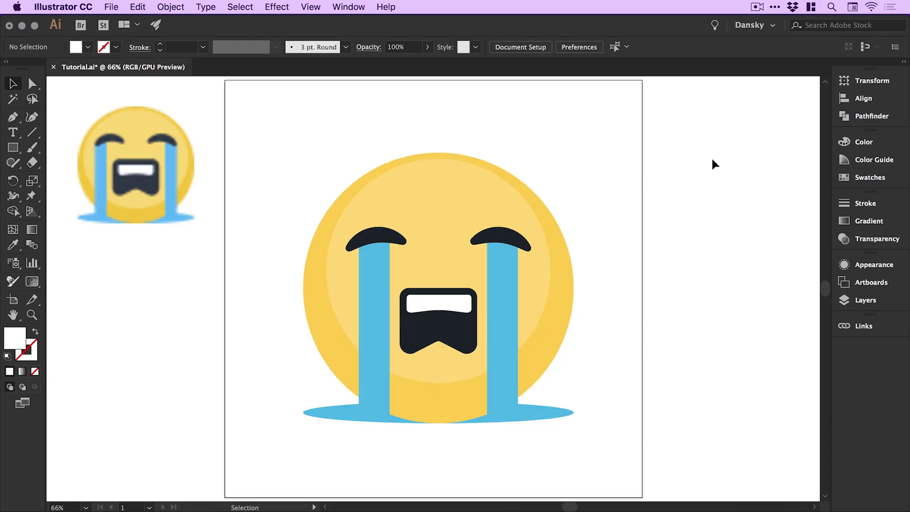
Delete the small reference emoji image and marquee-select every part of the emoji.
{"action": "left_click", "coordinate": [147, 181]}
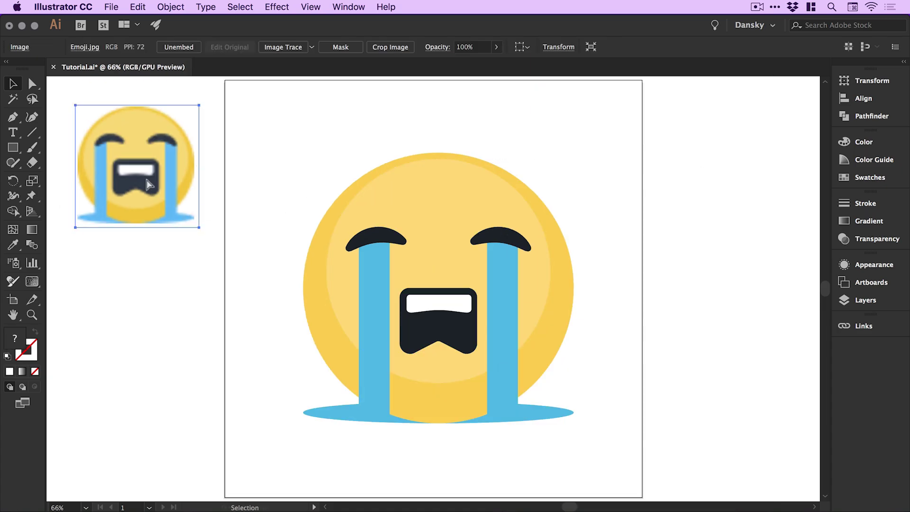
{"action": "key", "text": "Delete"}
{"action": "left_click_drag", "start_coordinate": [407, 301], "coordinate": [612, 469]}
Group the emoji parts with Object > Group and centre the group on the artboard.
{"action": "left_click", "coordinate": [175, 7]}
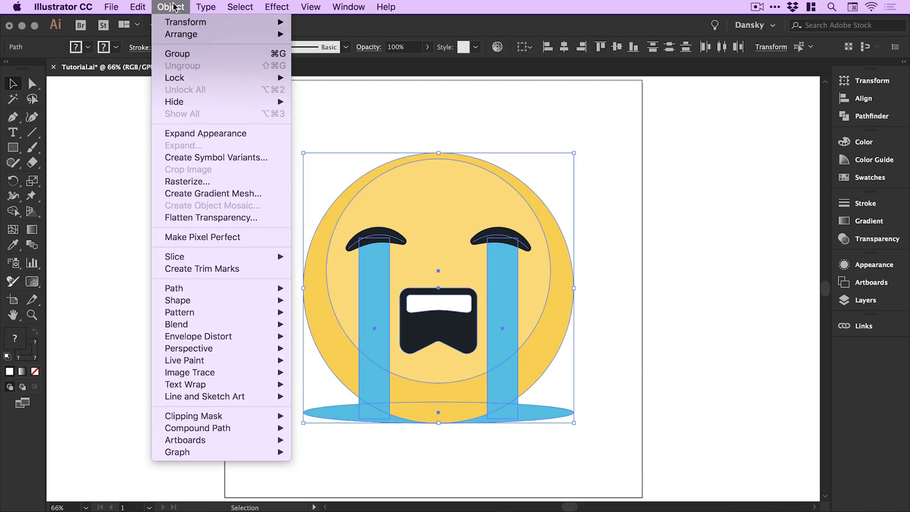
{"action": "left_click", "coordinate": [176, 55]}
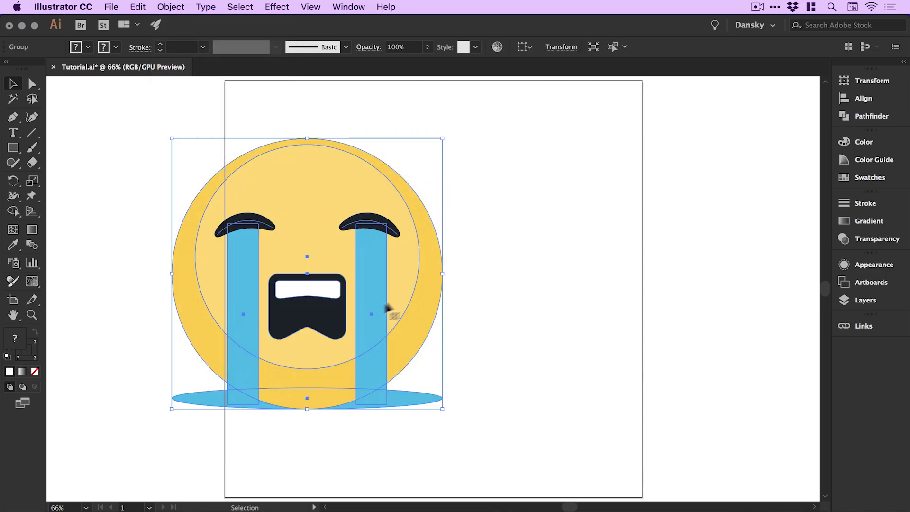
{"action": "mouse_move", "coordinate": [462, 339]}
{"action": "left_mouse_down"}
{"action": "mouse_move", "coordinate": [521, 349]}
{"action": "mouse_move", "coordinate": [473, 349]}
{"action": "left_mouse_up"}
{"action": "left_click", "coordinate": [783, 264]}
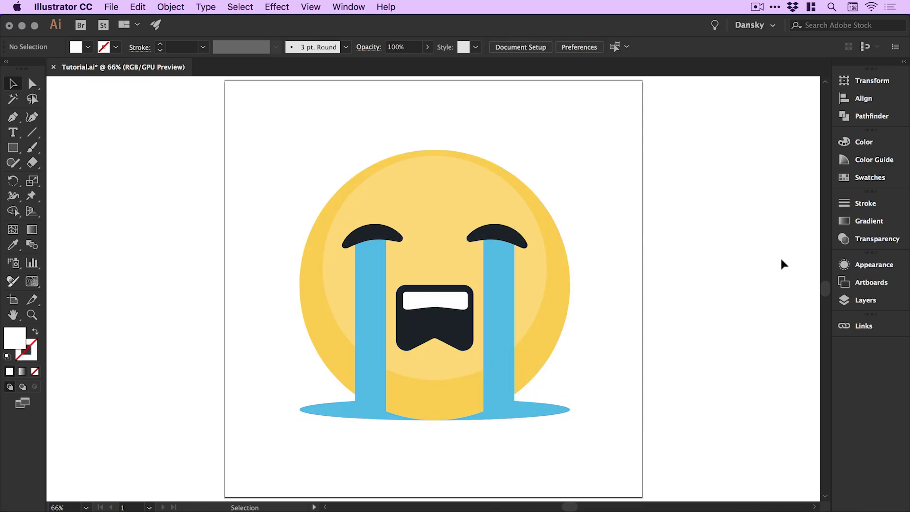